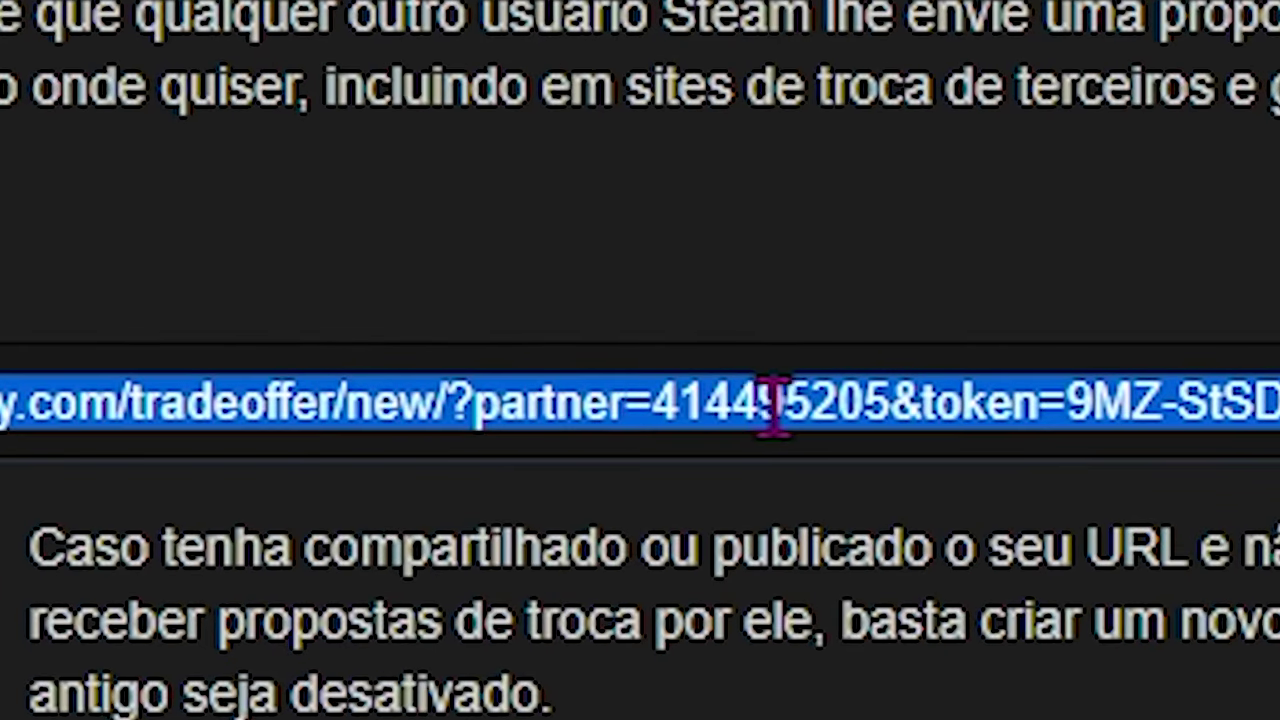
Find Steam through Windows search and open its installation folder by following the file location of the Steam shortcut
left_click(769, 410)
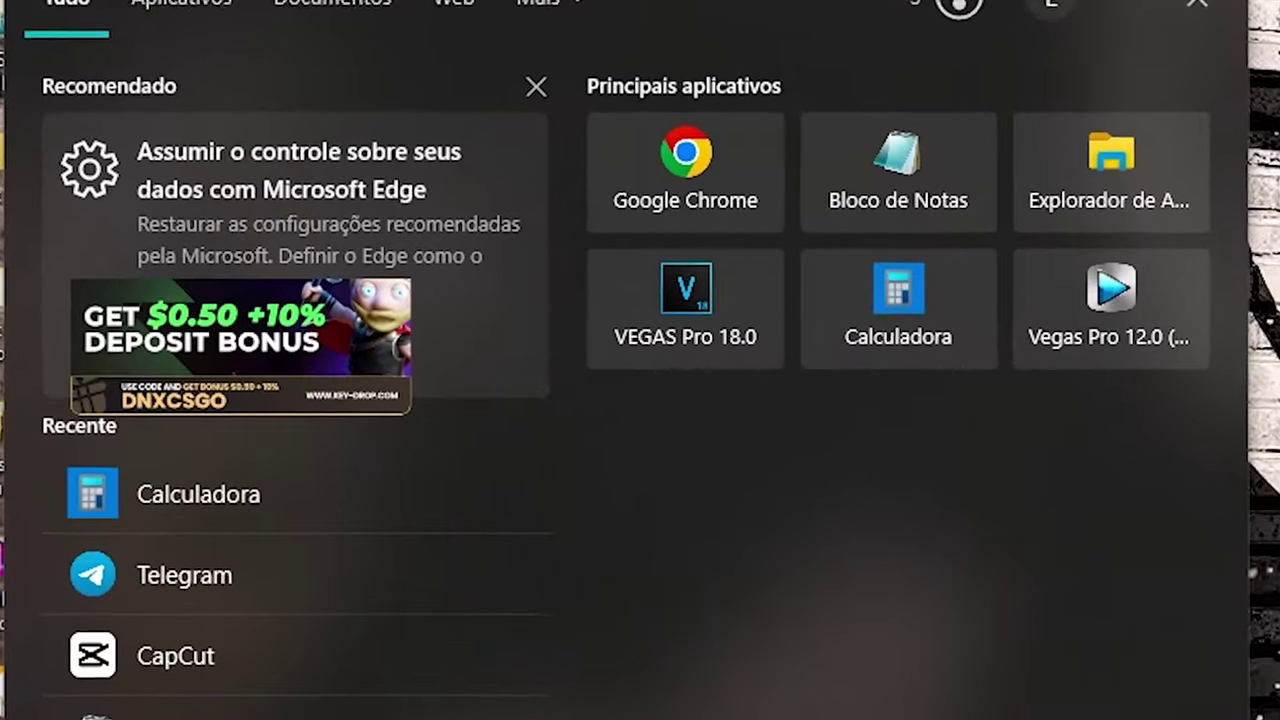
type("sta")
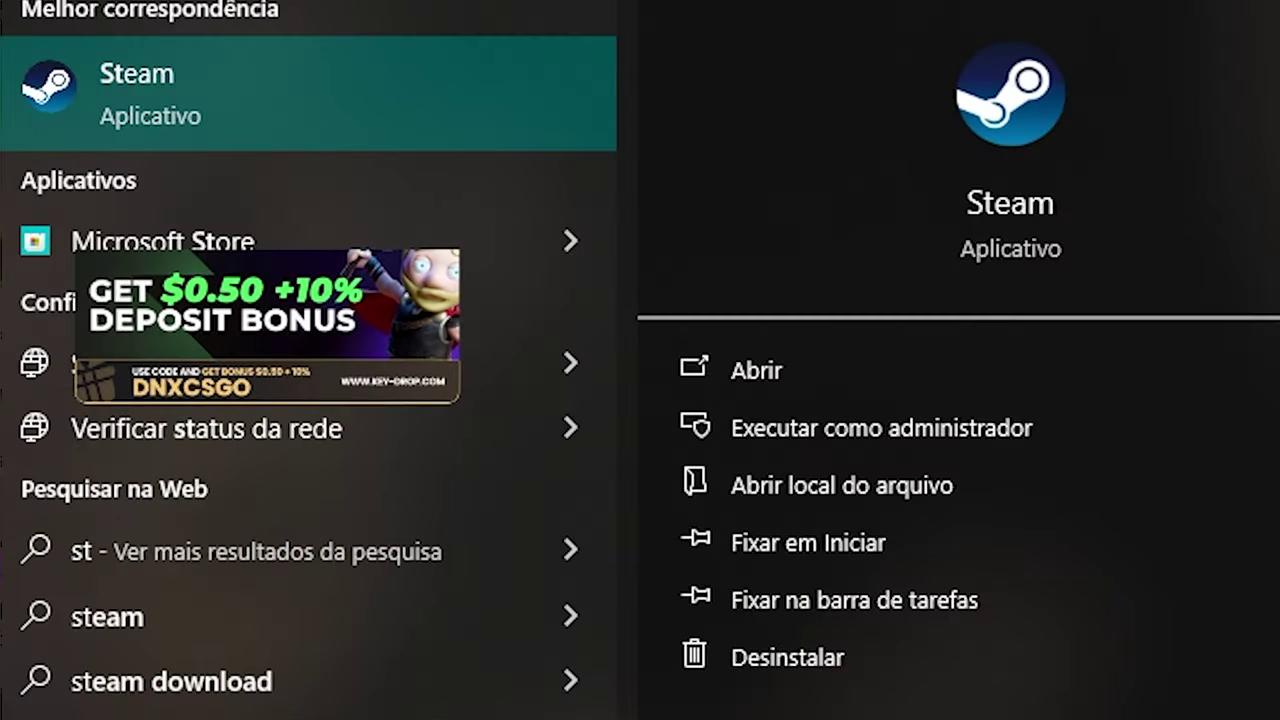
type("eam")
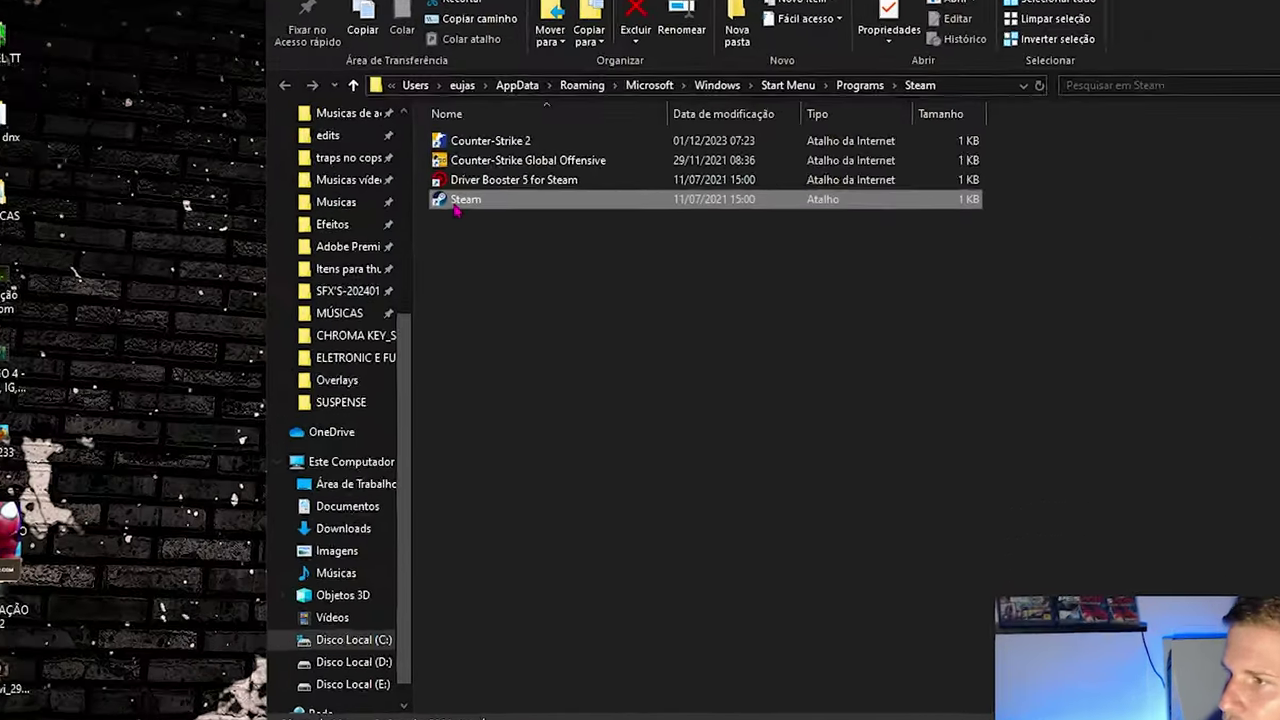
right_click(504, 199)
left_click(380, 286)
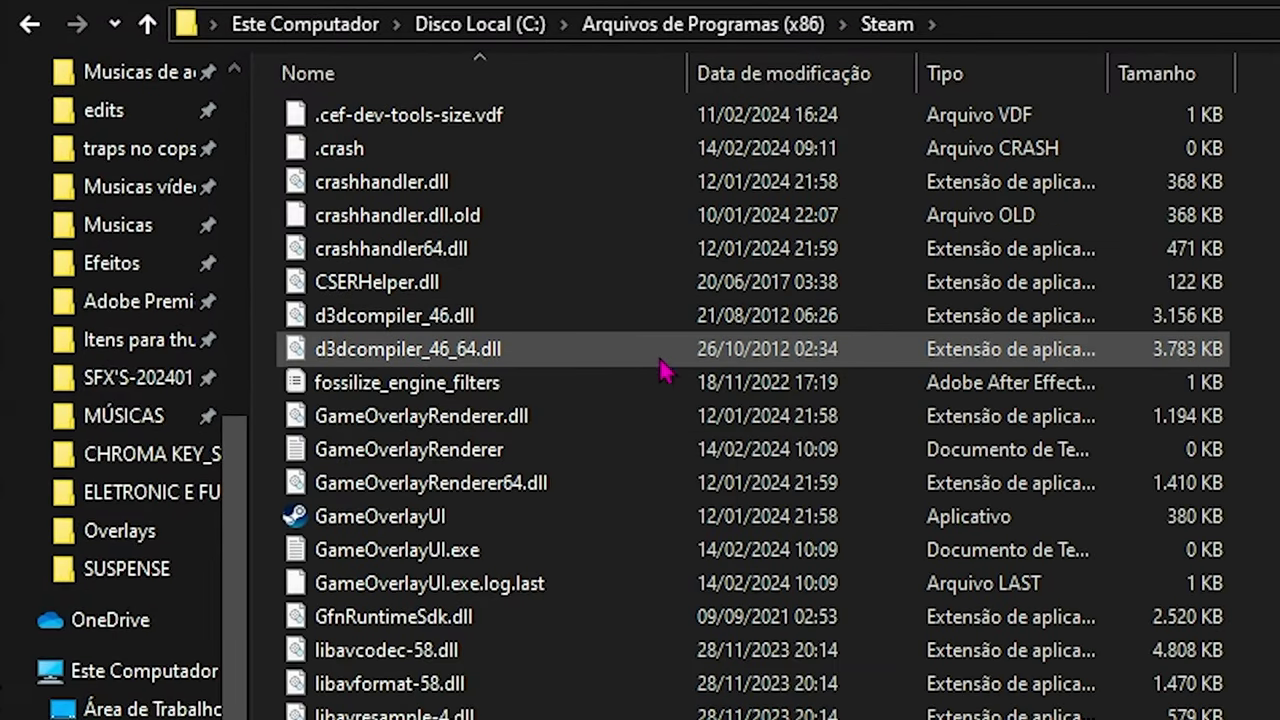
scroll(931, 514, "down", 2)
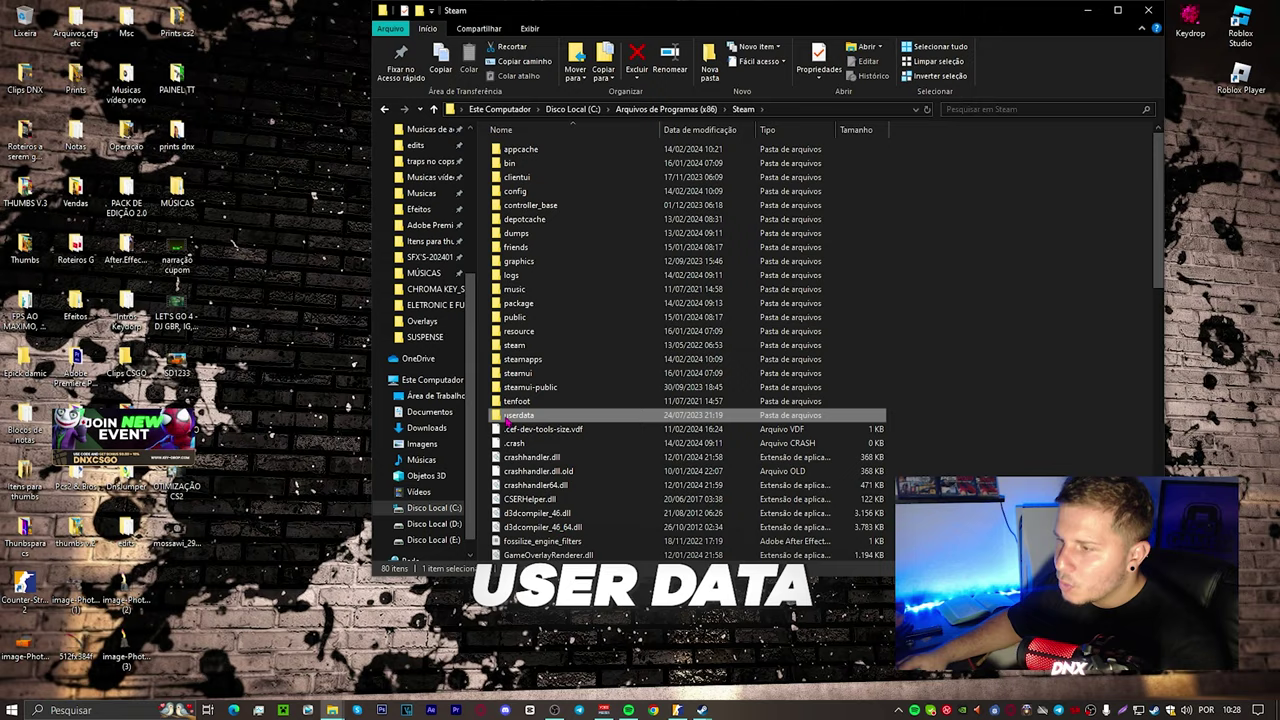
Open the userdata folder, then the account folder whose number matches the partner value in the Steam trade URL
double_click(515, 415)
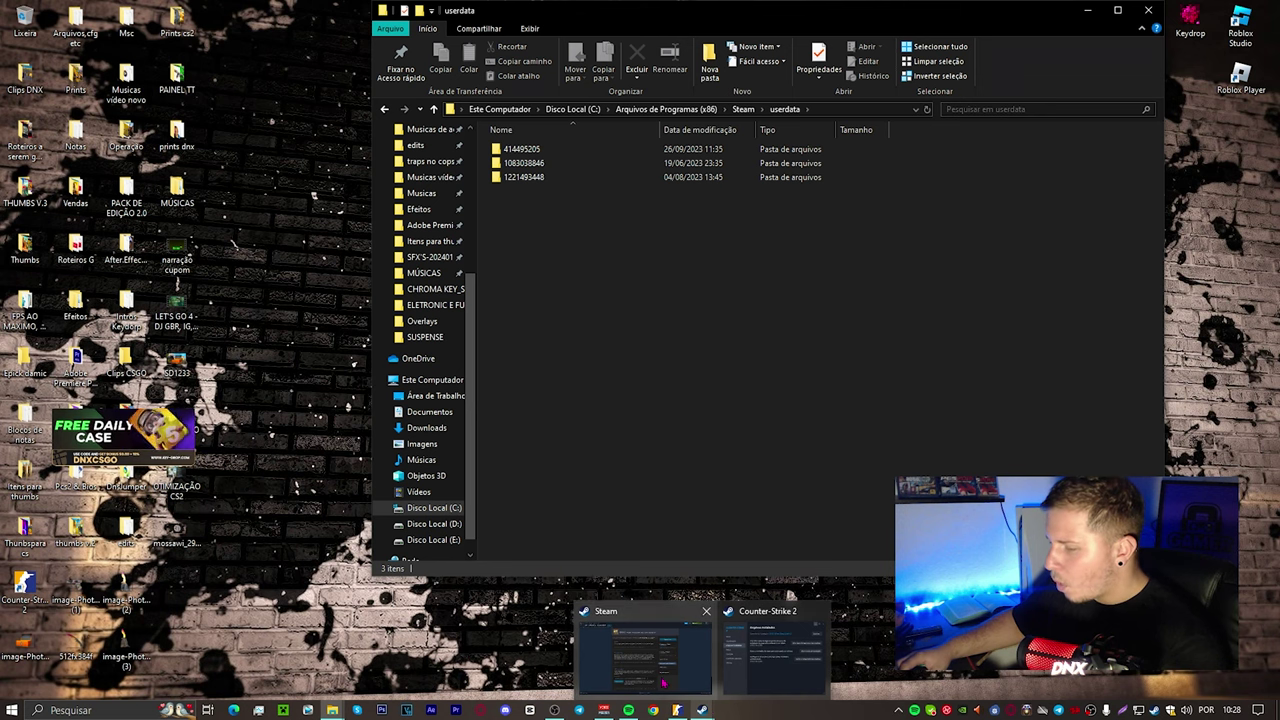
left_click(663, 683)
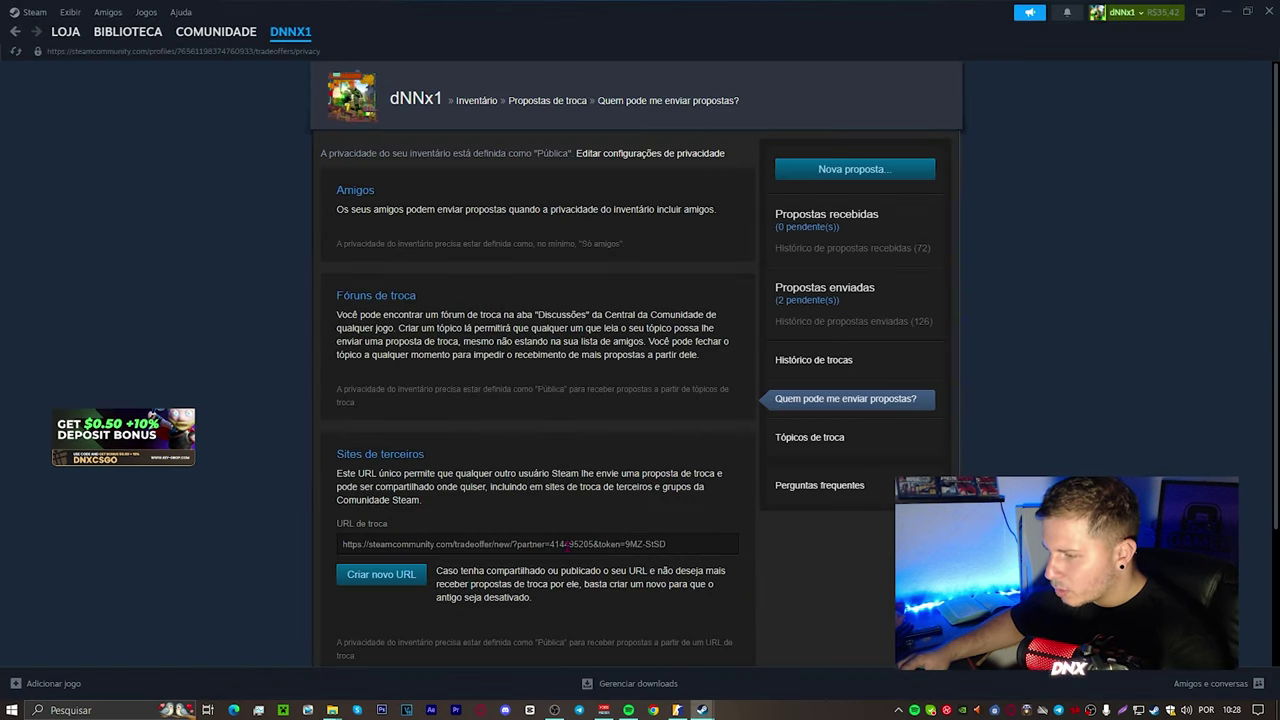
left_click(1224, 11)
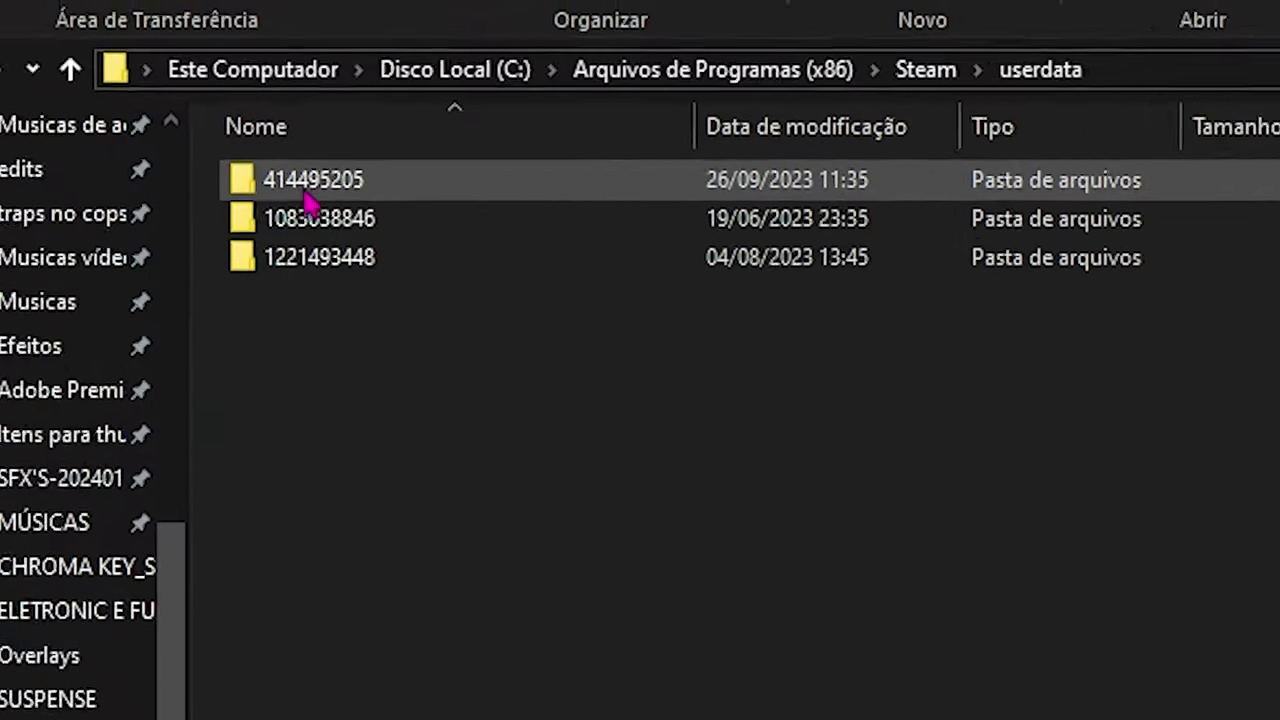
double_click(190, 205)
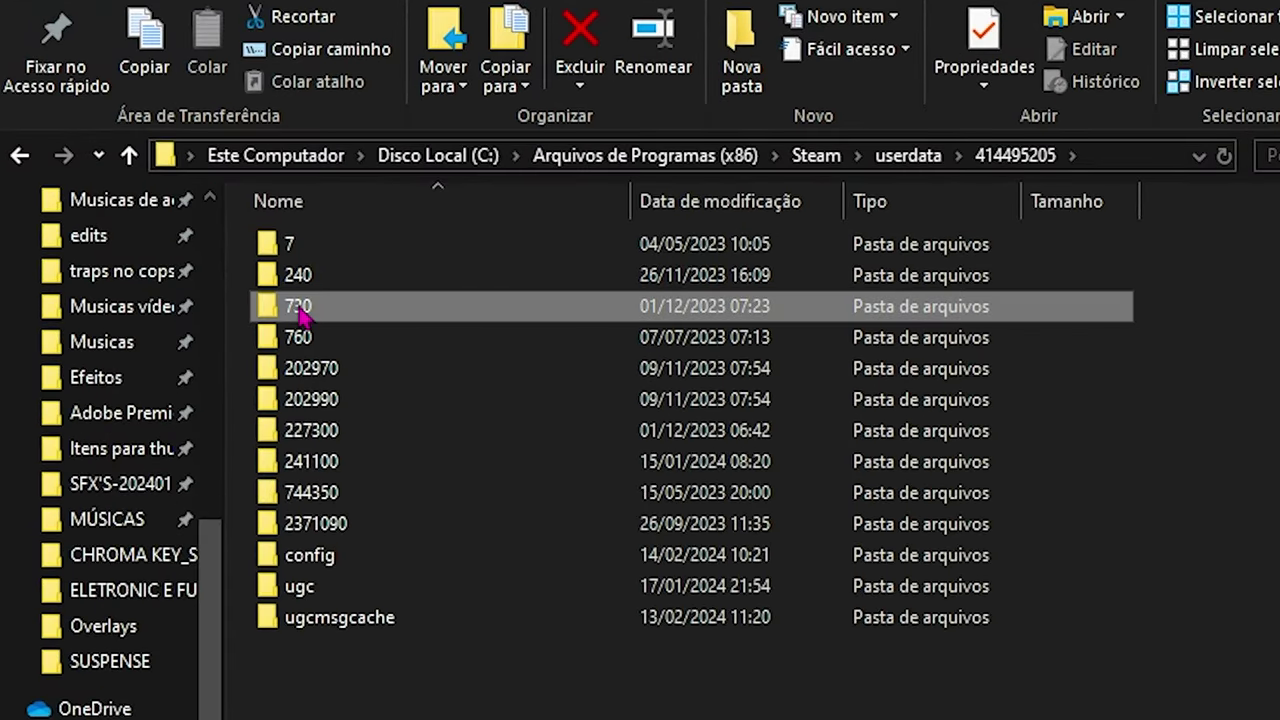
Permanently delete the 730 folder from the account's userdata folder, skipping the trustedlaunch file that is in use
double_click(300, 312)
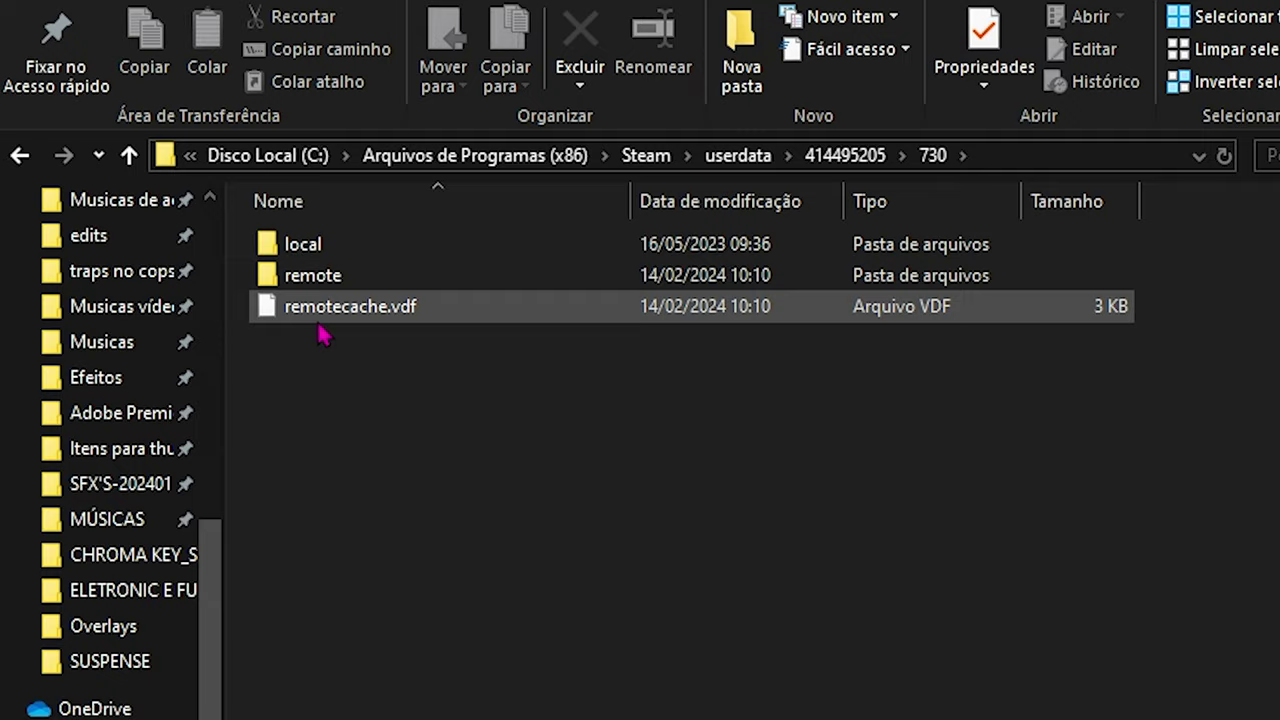
left_click(20, 155)
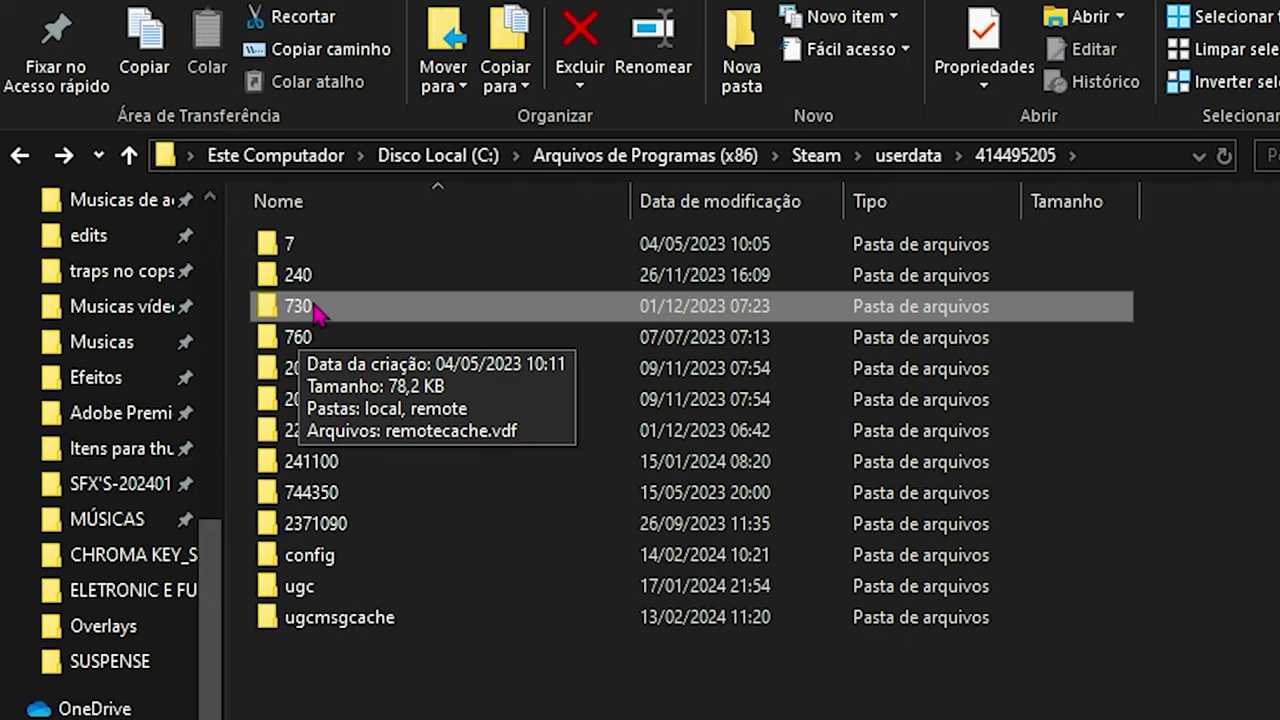
key("shift+Delete")
key("Return")
left_click(322, 428)
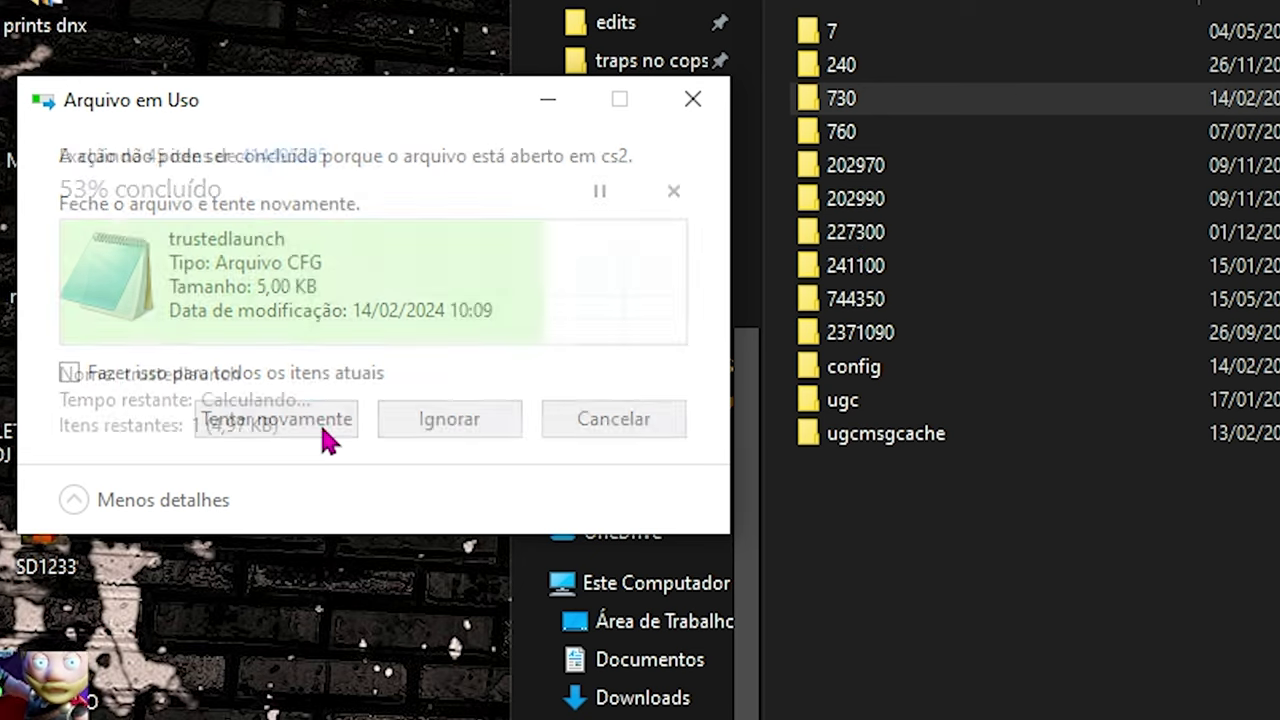
left_click(325, 443)
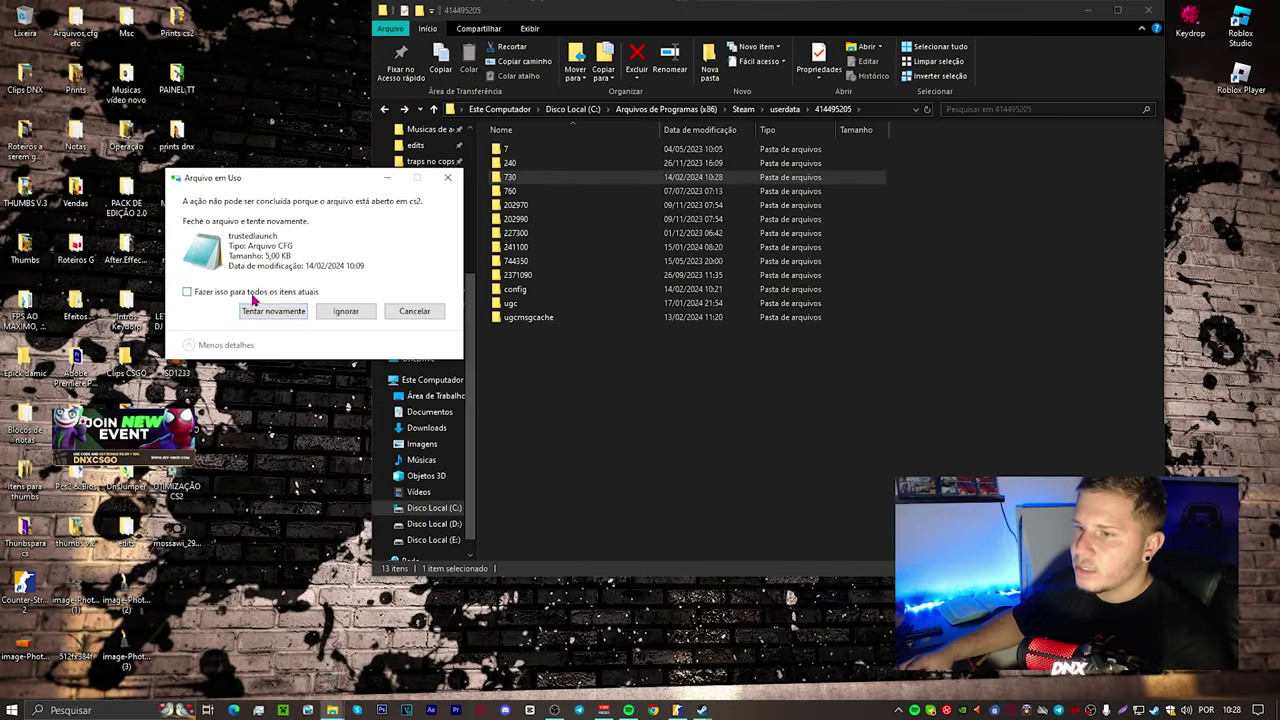
left_click(280, 432)
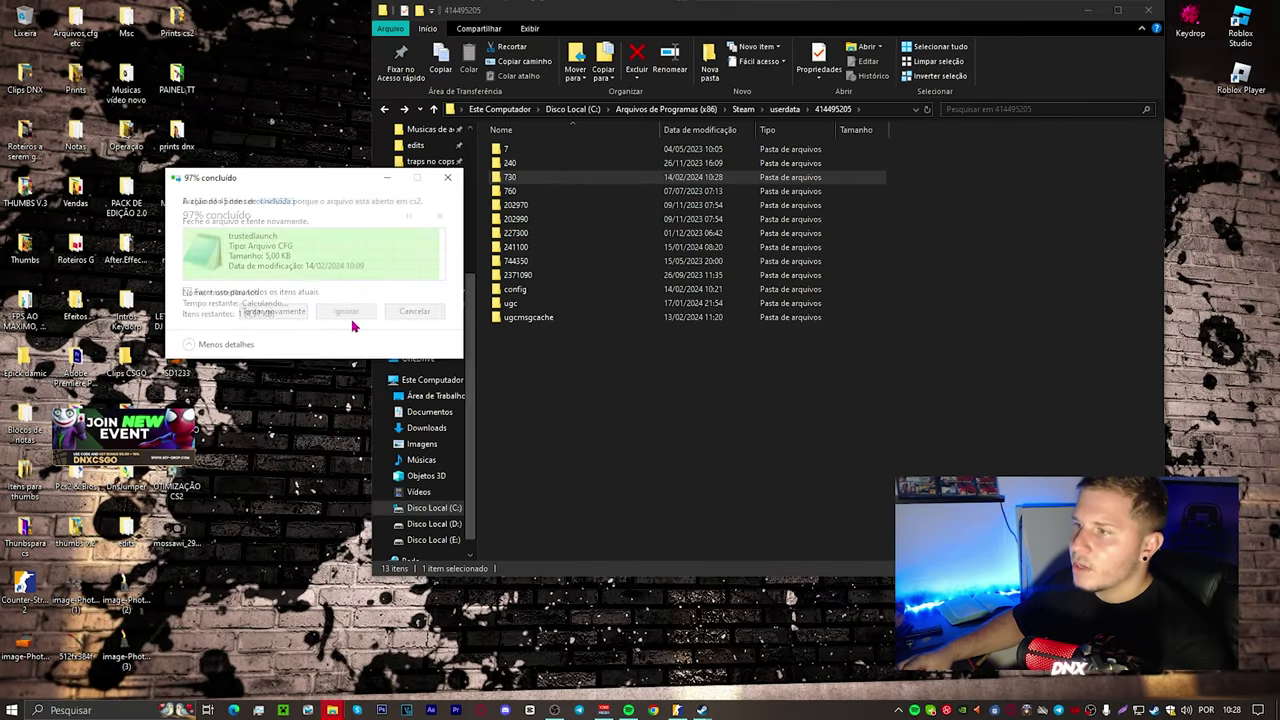
key("Return")
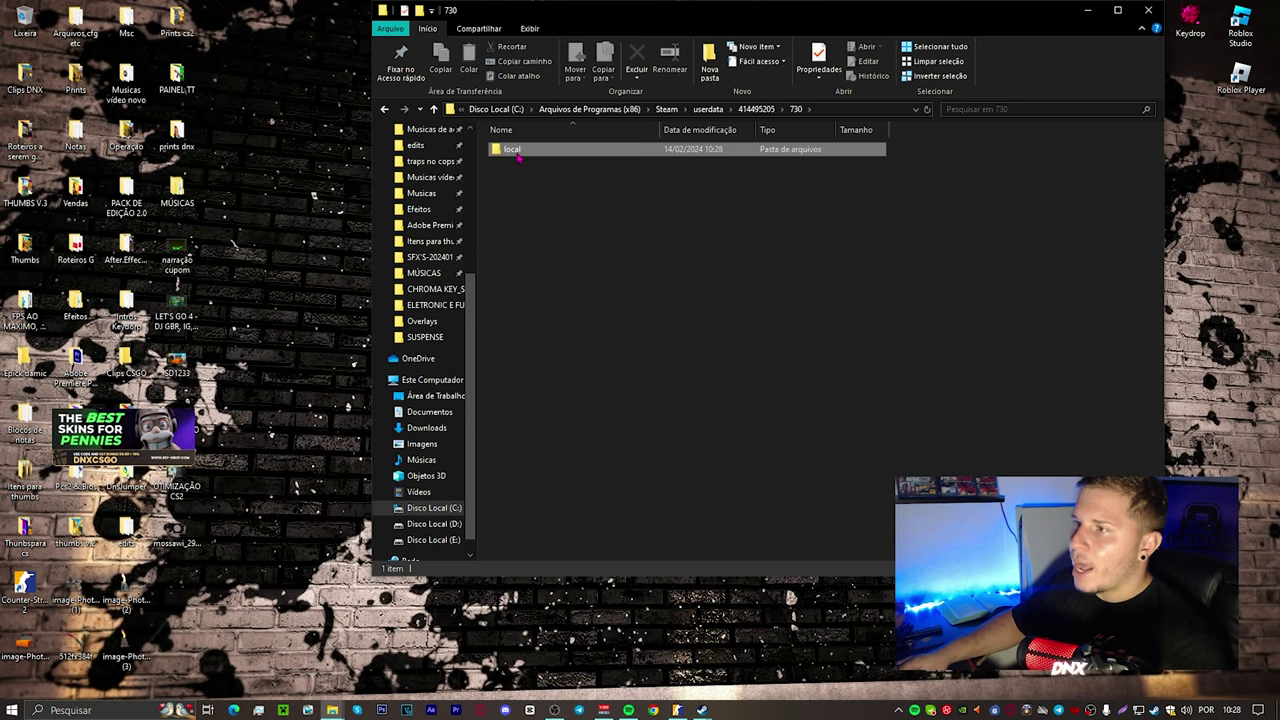
Inspect the remaining cfg folder inside 730\local and try to delete it
double_click(518, 153)
double_click(520, 153)
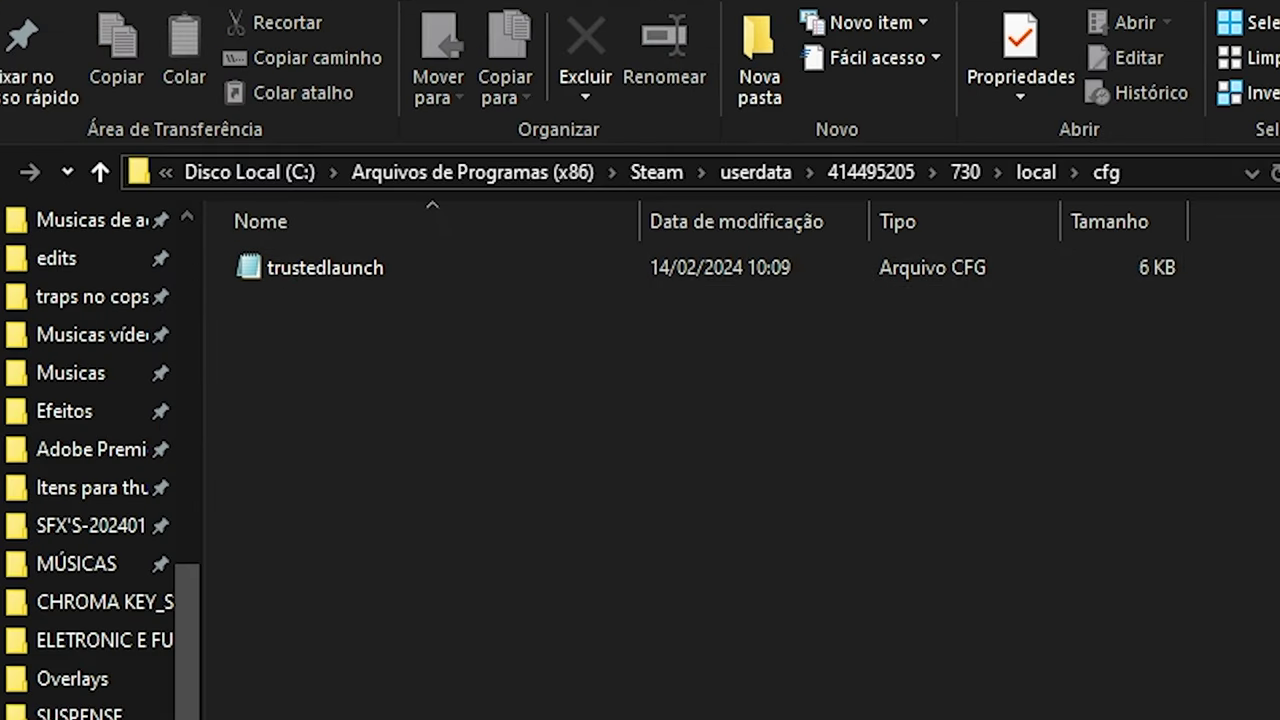
key("alt+Left")
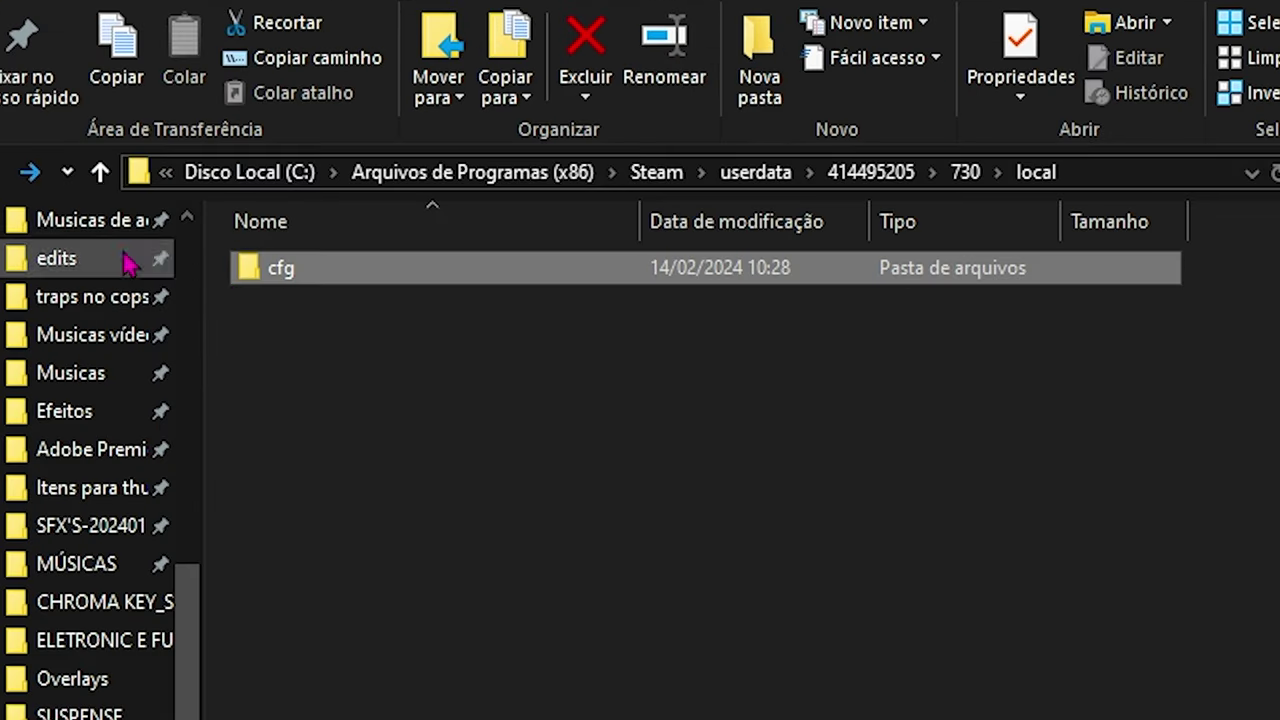
left_click(296, 273)
key("Escape")
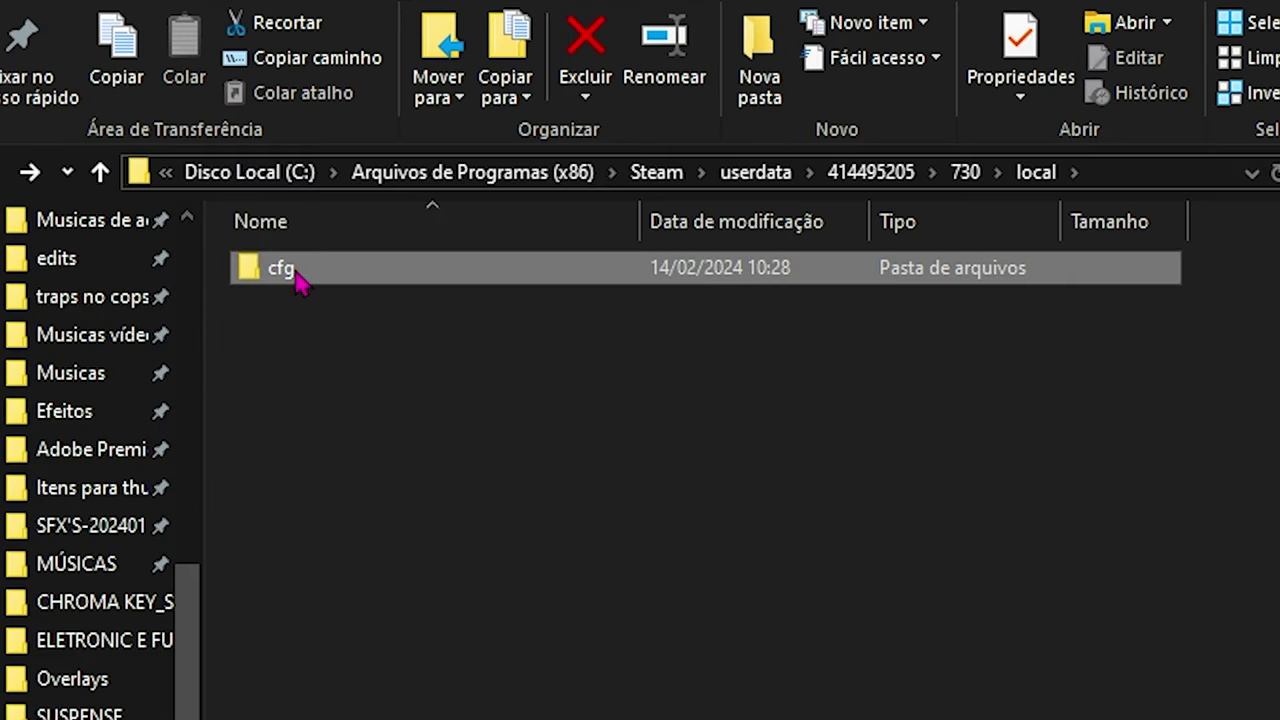
key("Delete")
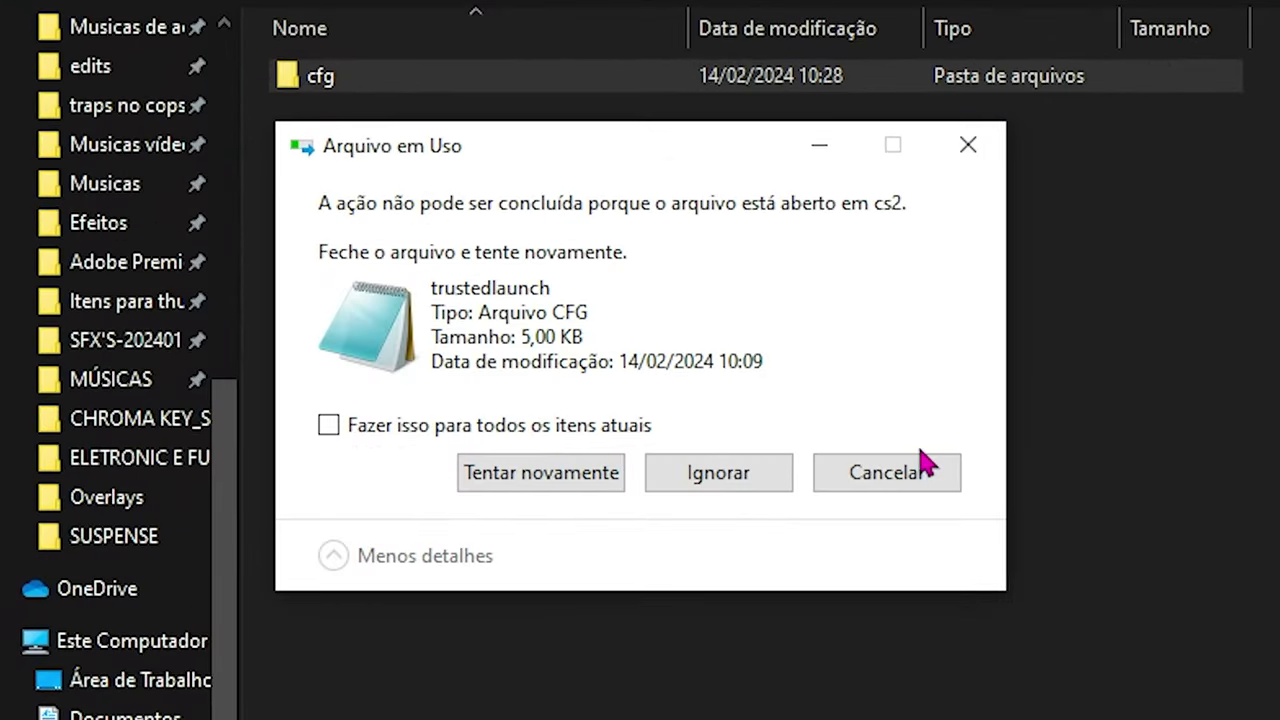
left_click(922, 465)
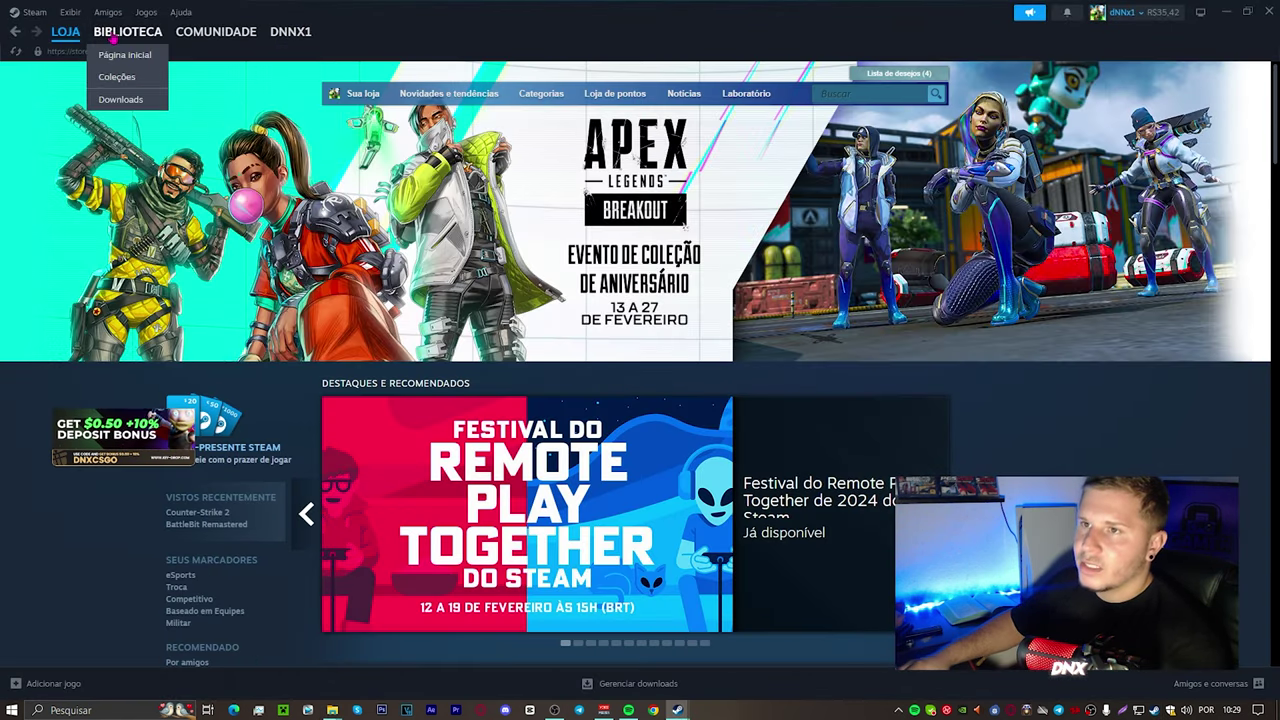
In the Steam library, open Counter-Strike 2's installed files properties and browse to the game's location on disk
left_click(115, 38)
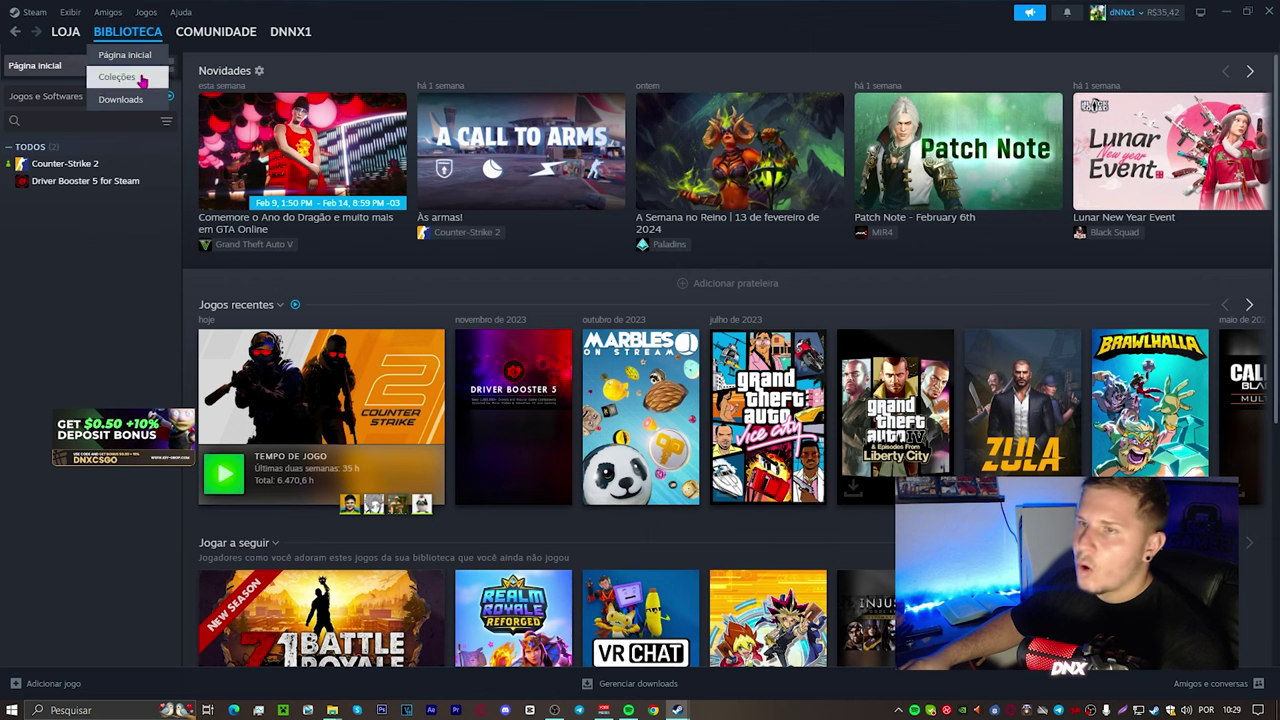
left_click(80, 161)
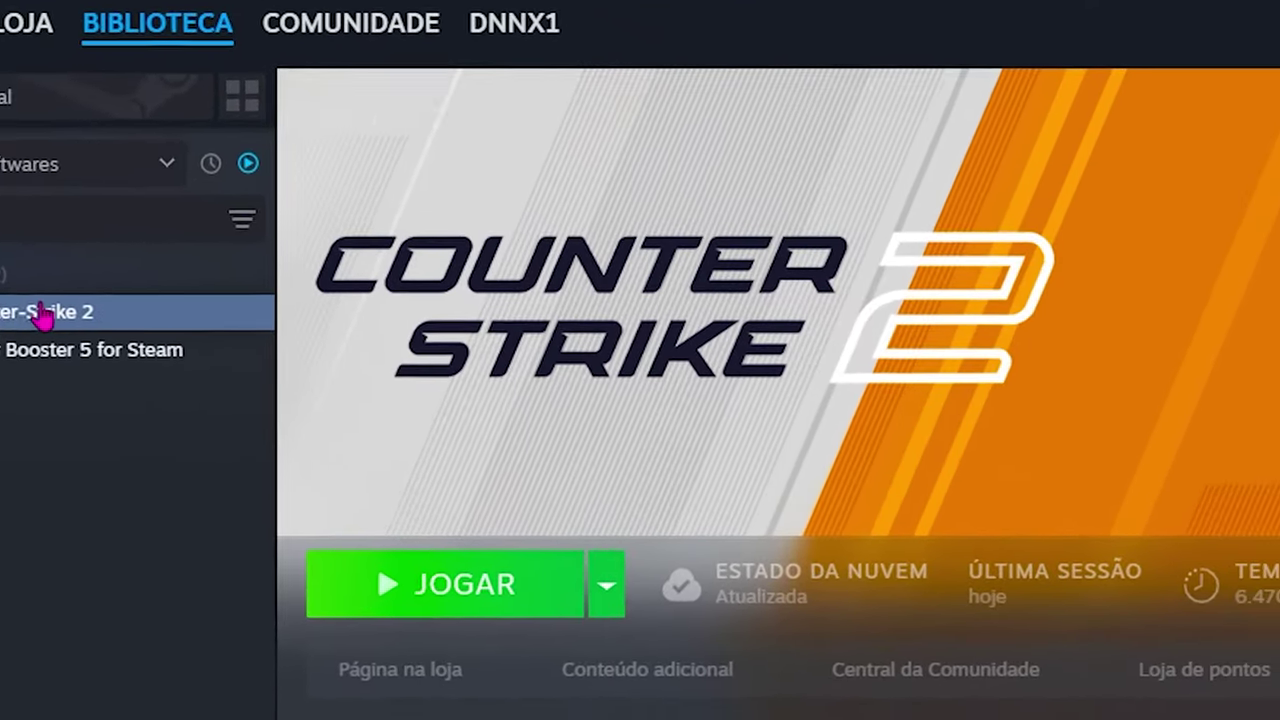
right_click(123, 278)
left_click(180, 448)
left_click(329, 363)
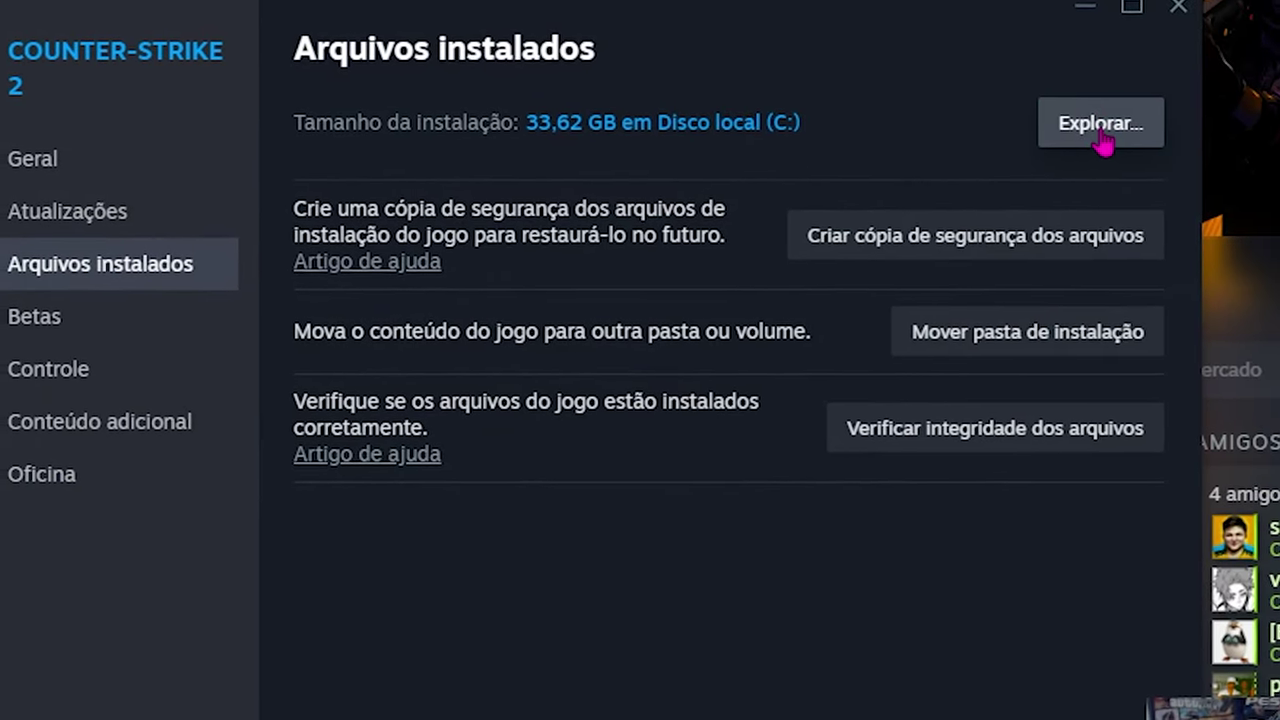
left_click(1132, 138)
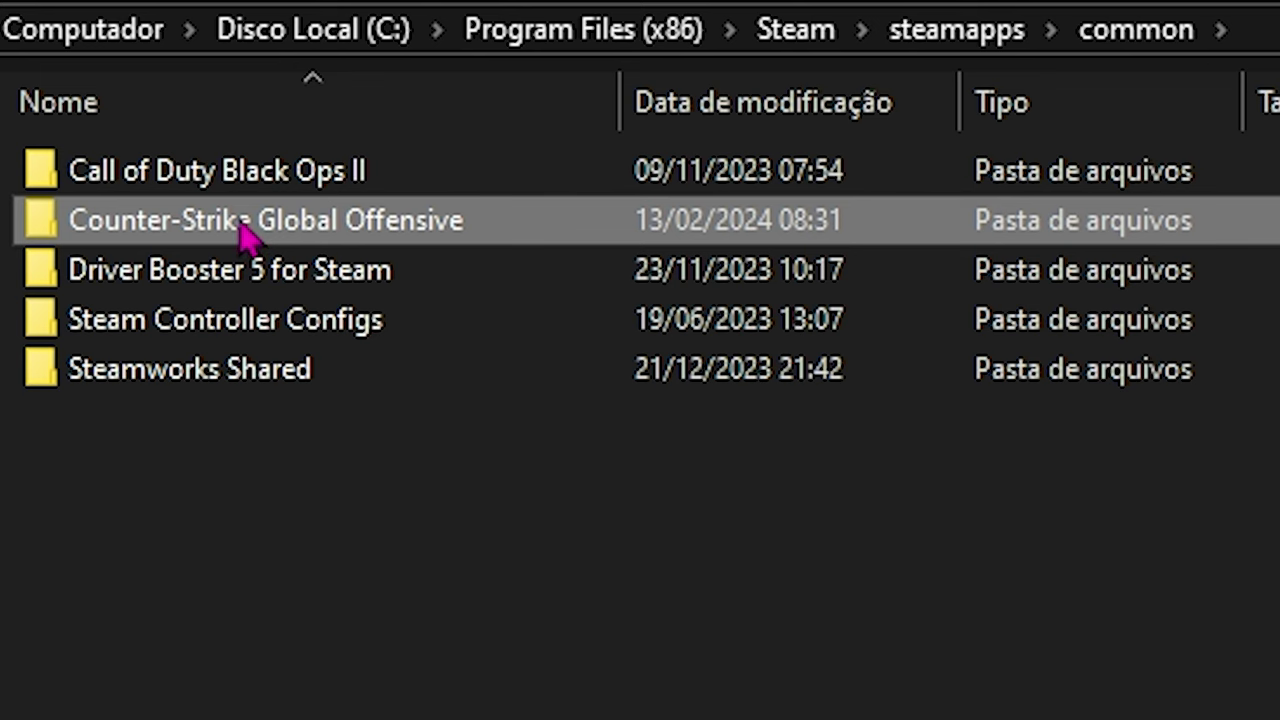
Permanently delete the Counter-Strike Global Offensive folder from steamapps\common and close the folder window
mouse_move(245, 237)
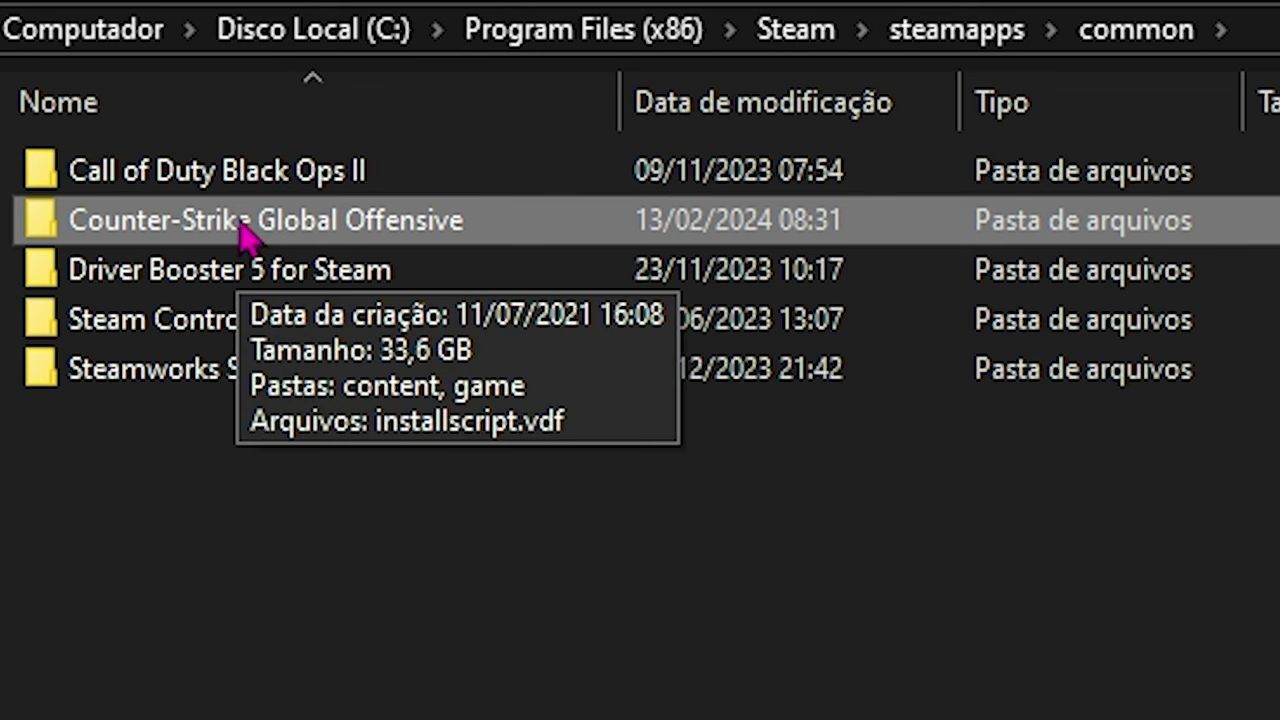
key("shift+Delete")
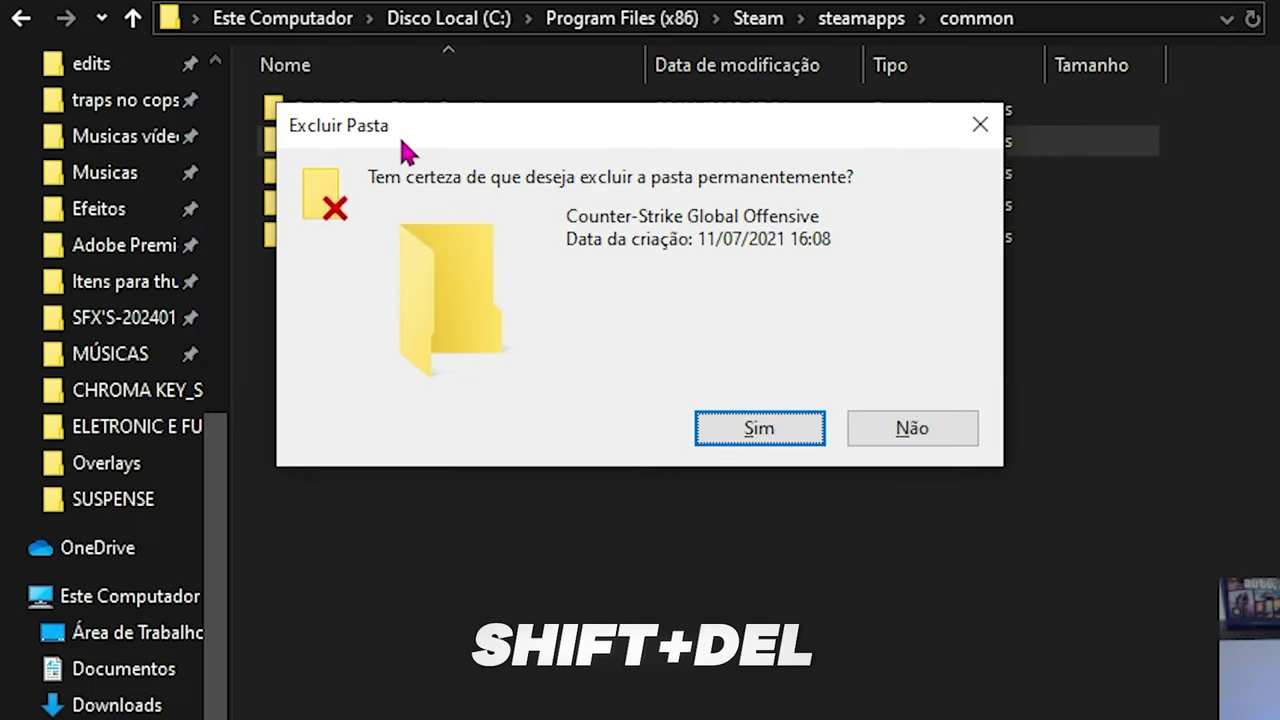
key("Return")
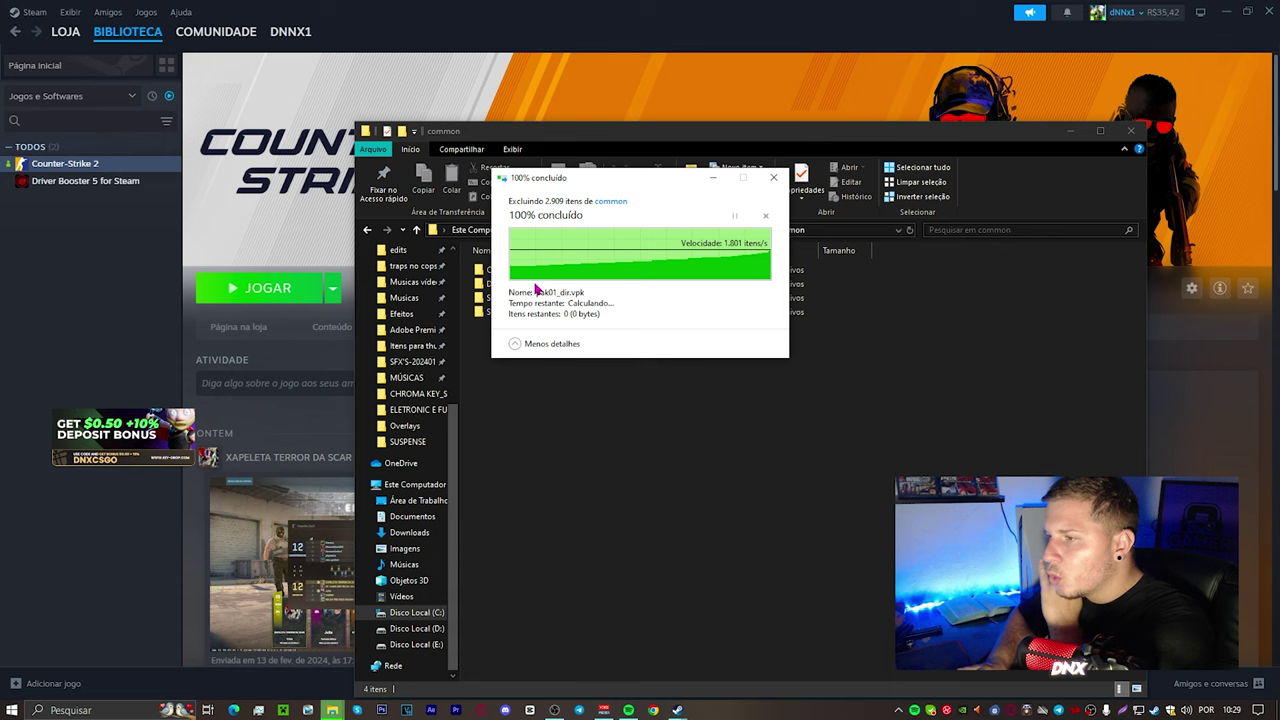
left_click(1131, 130)
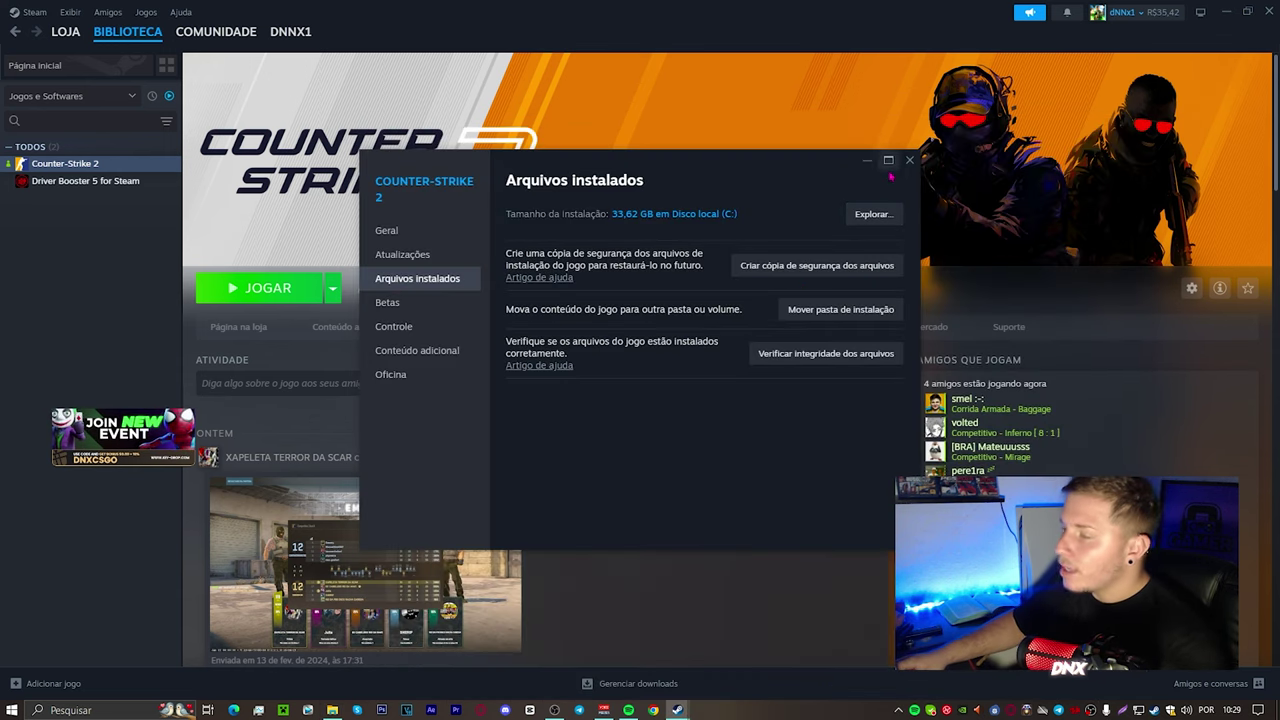
Close the game's properties, uninstall Counter-Strike 2 from the Steam library and close Steam
left_click(909, 160)
right_click(133, 168)
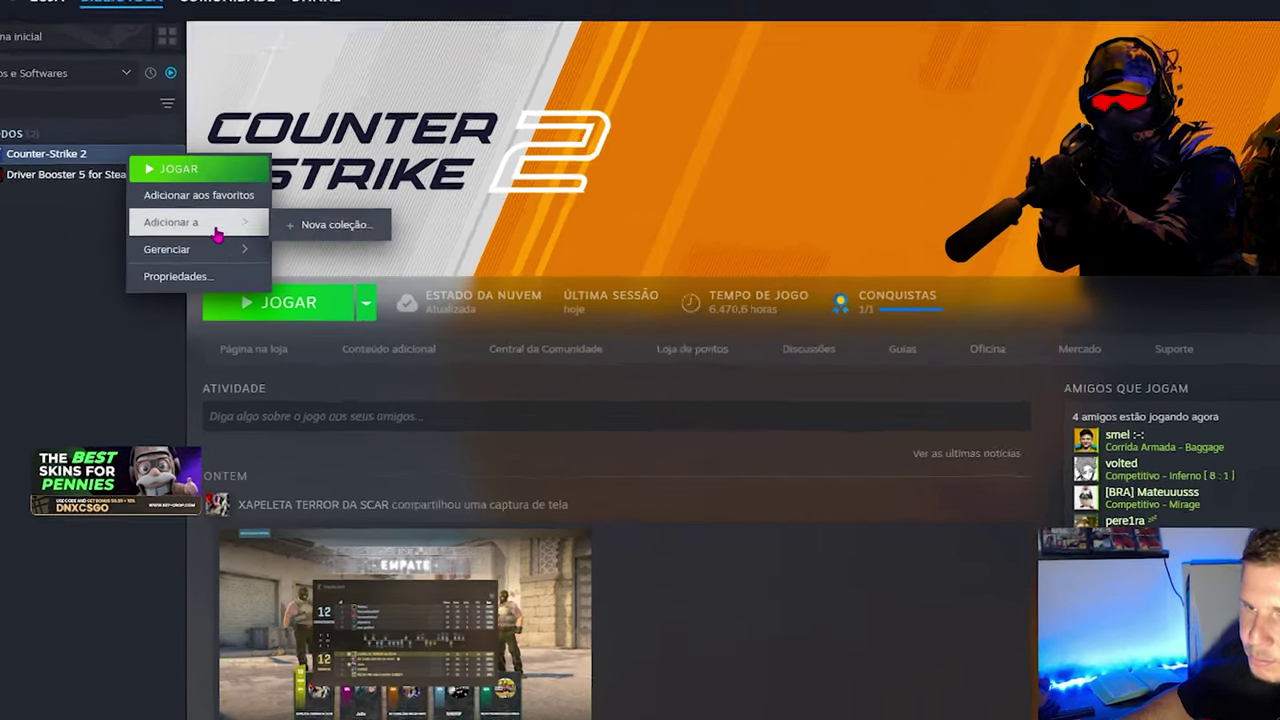
mouse_move(215, 243)
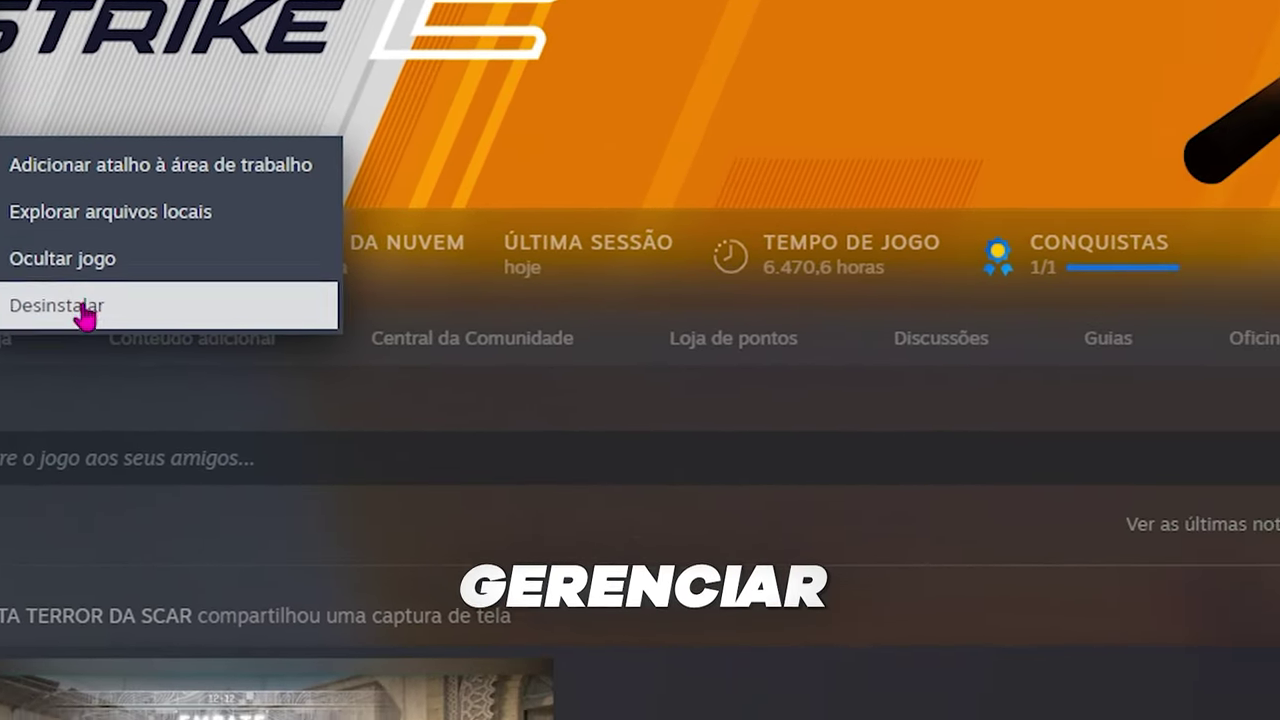
left_click(250, 358)
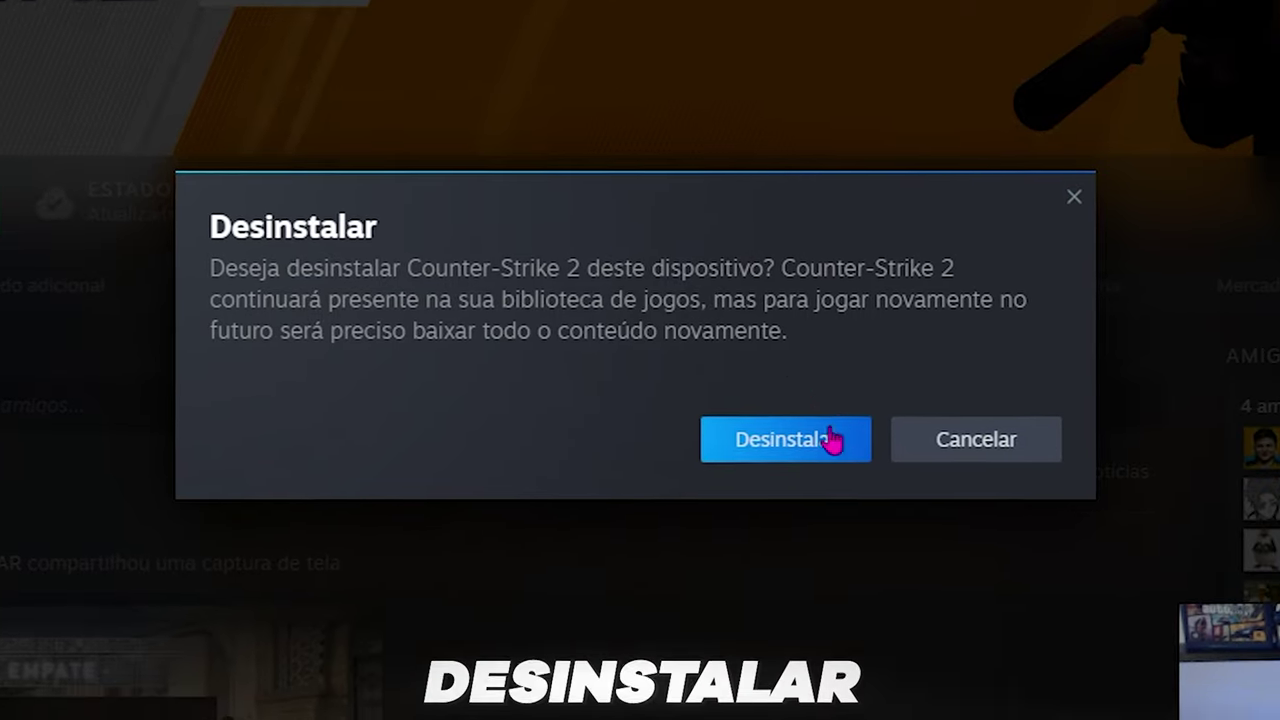
left_click(822, 439)
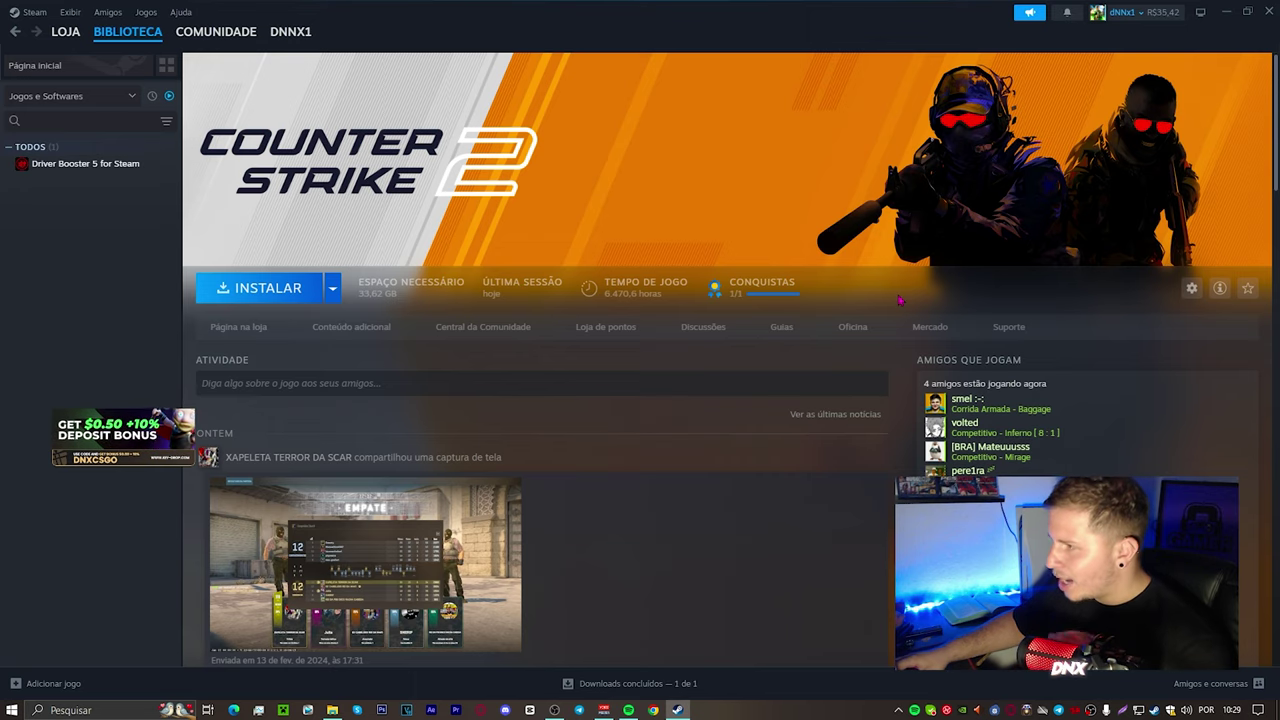
left_click(1262, 11)
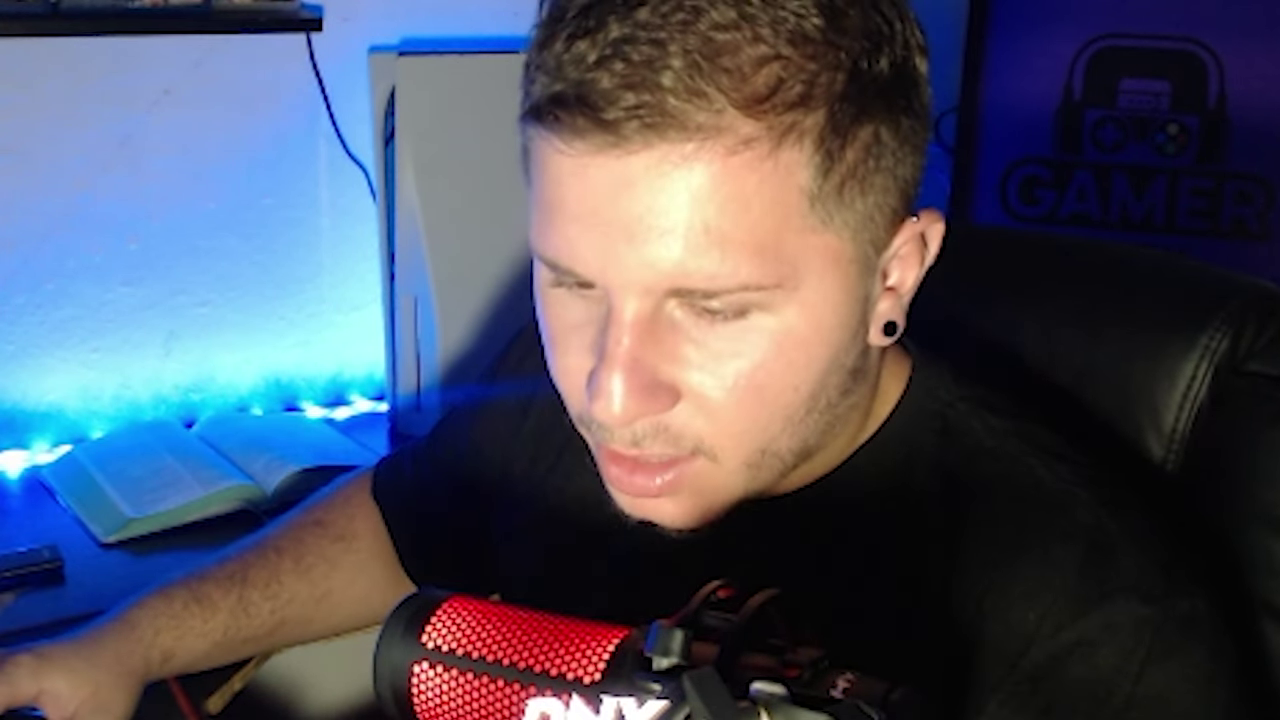
Open the user's temporary files folder by running %temp% from the Run (Executar) dialog
left_click(88, 710)
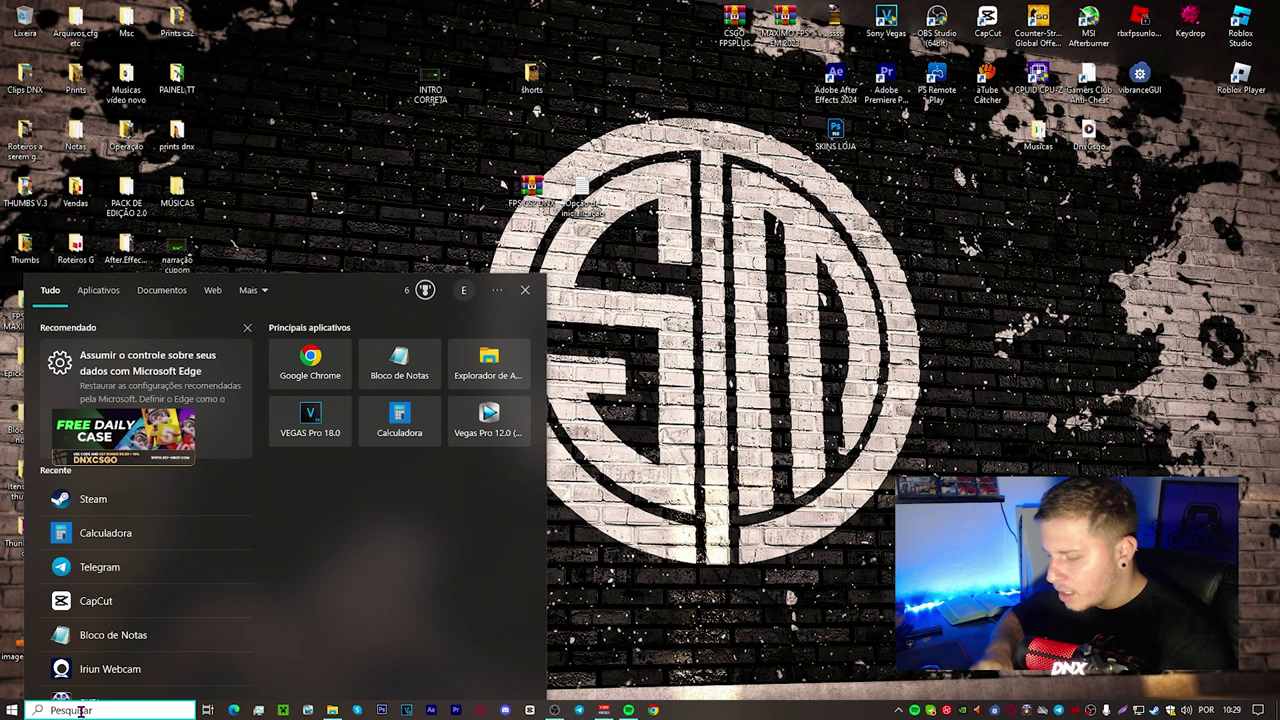
type("exe")
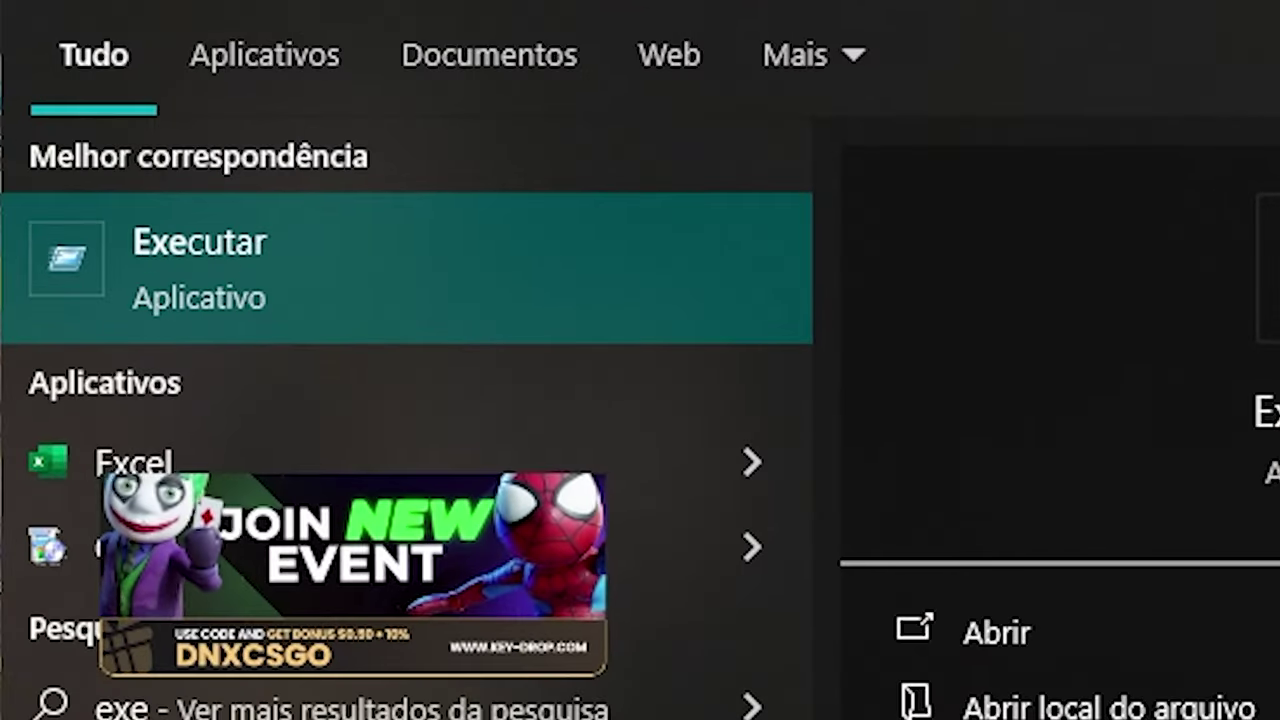
key("Return")
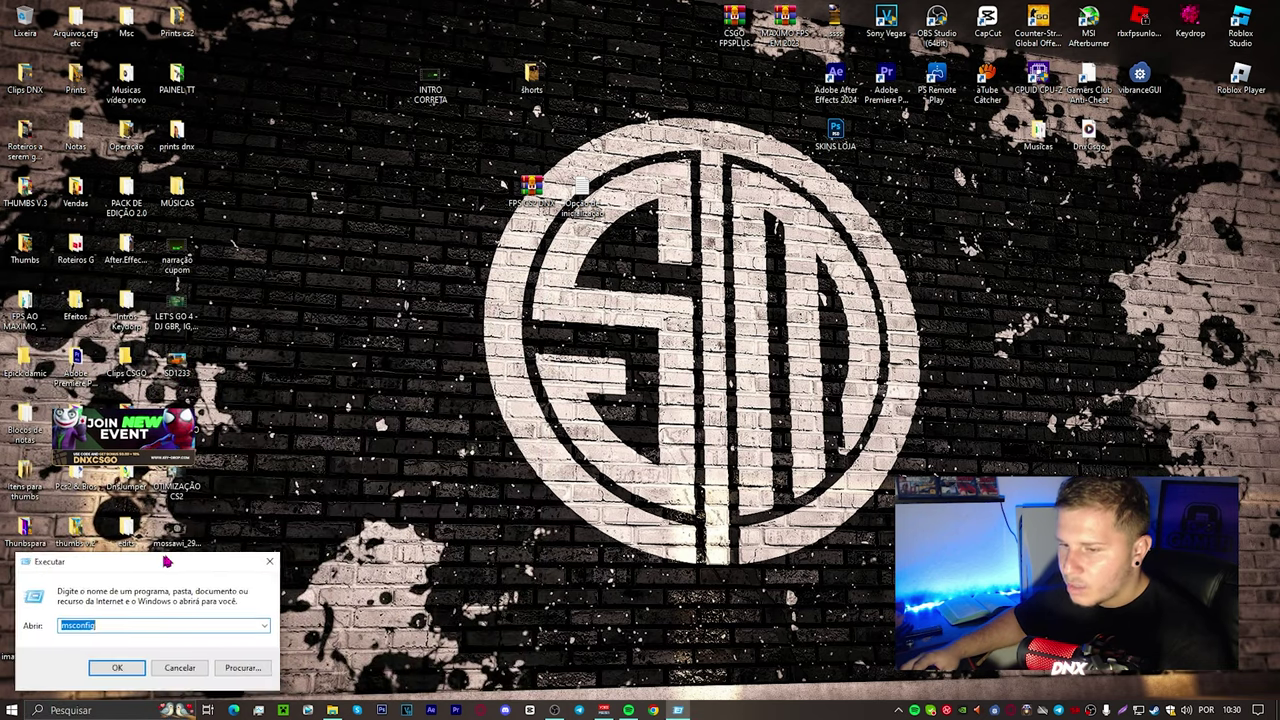
left_click_drag(167, 562, 704, 325)
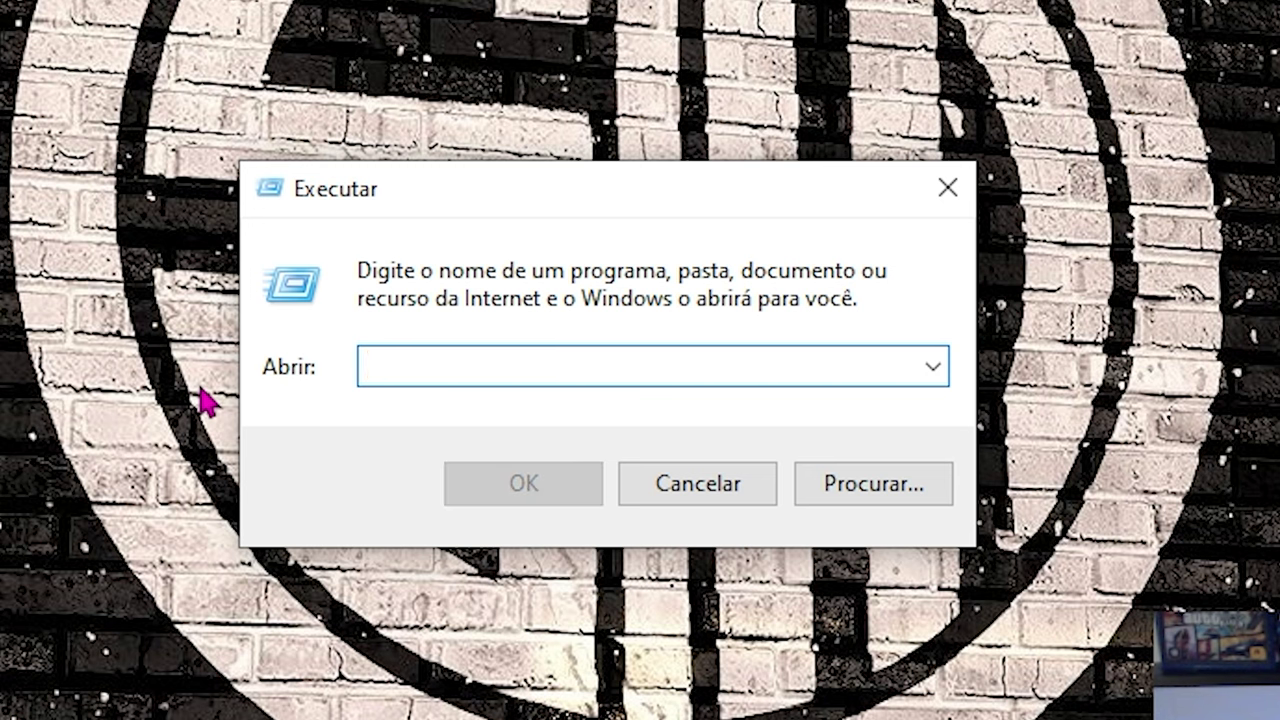
left_click(468, 373)
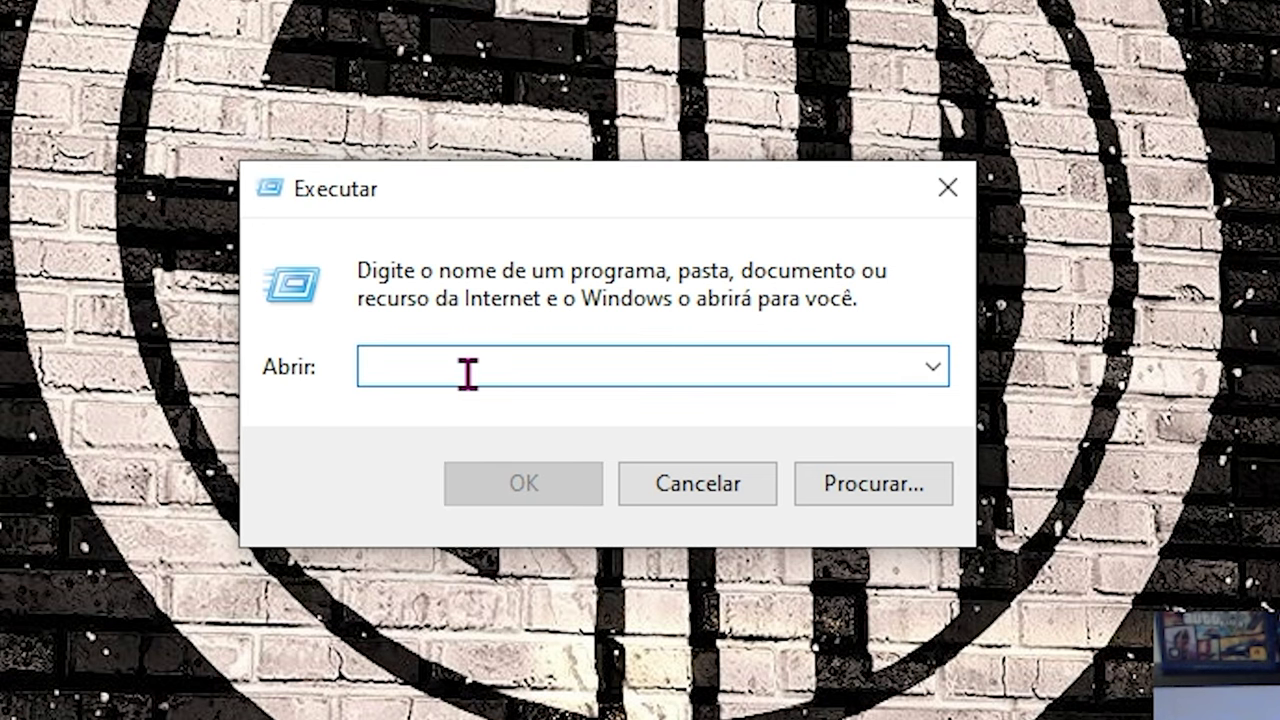
type("%")
key("Down")
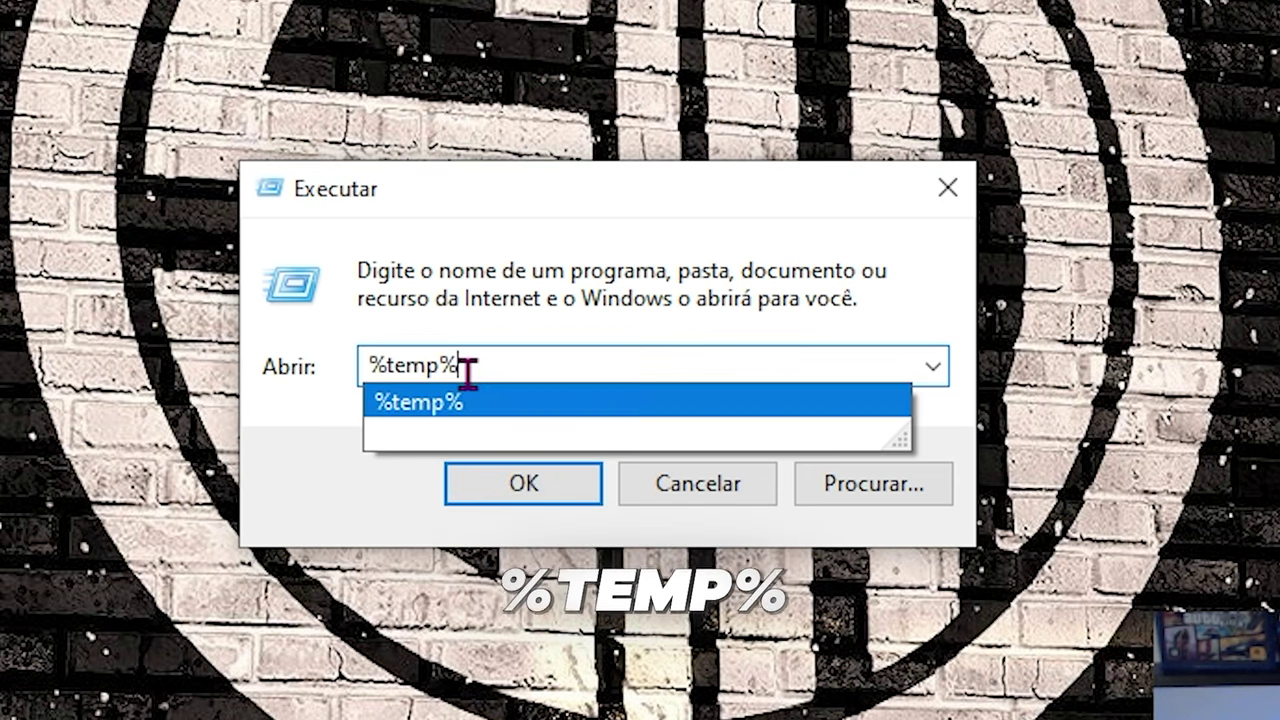
key("Return")
left_click_drag(594, 131, 592, 86)
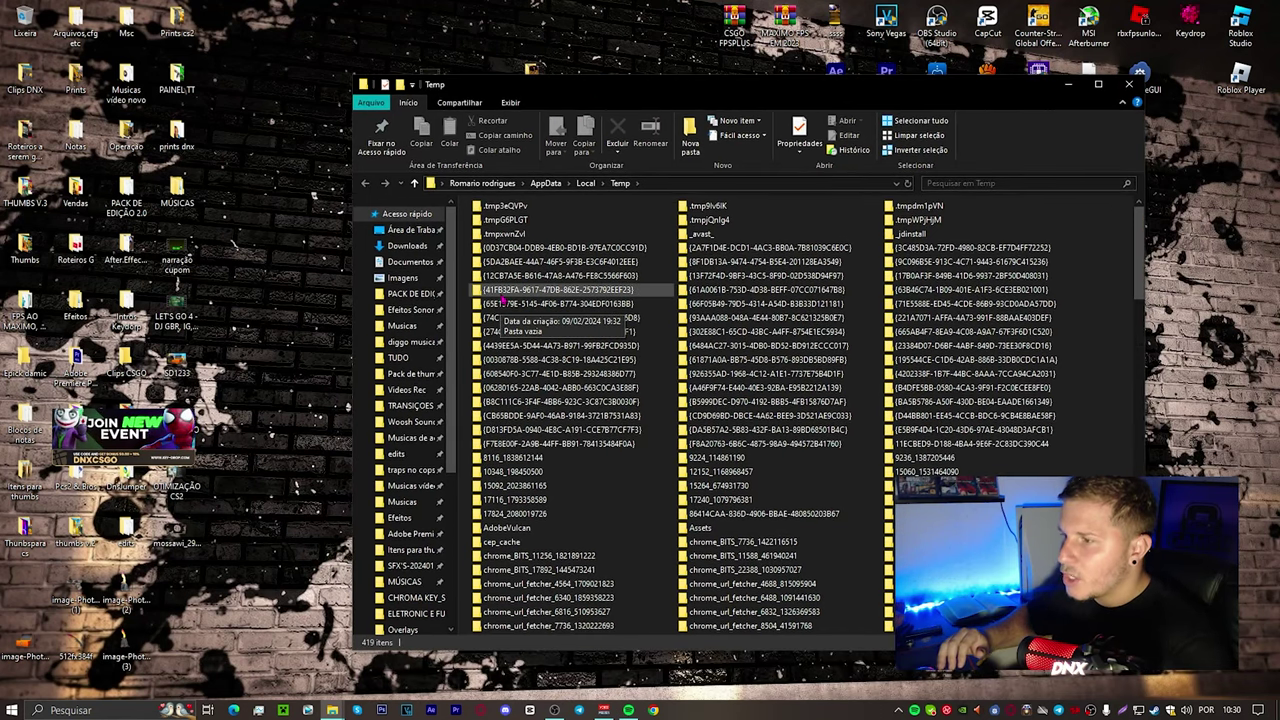
Permanently delete everything in the user's Temp folder, applying the choice to all current items and skipping files in use
key("ctrl+a")
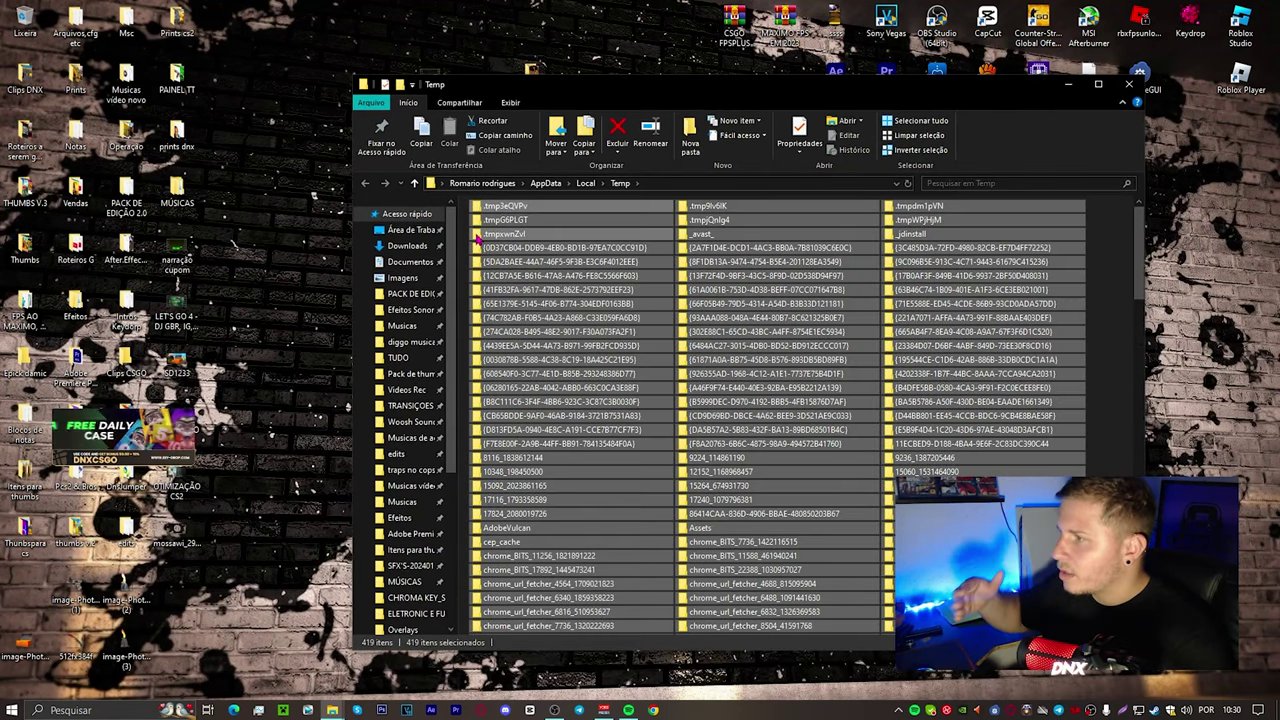
key("shift+Delete")
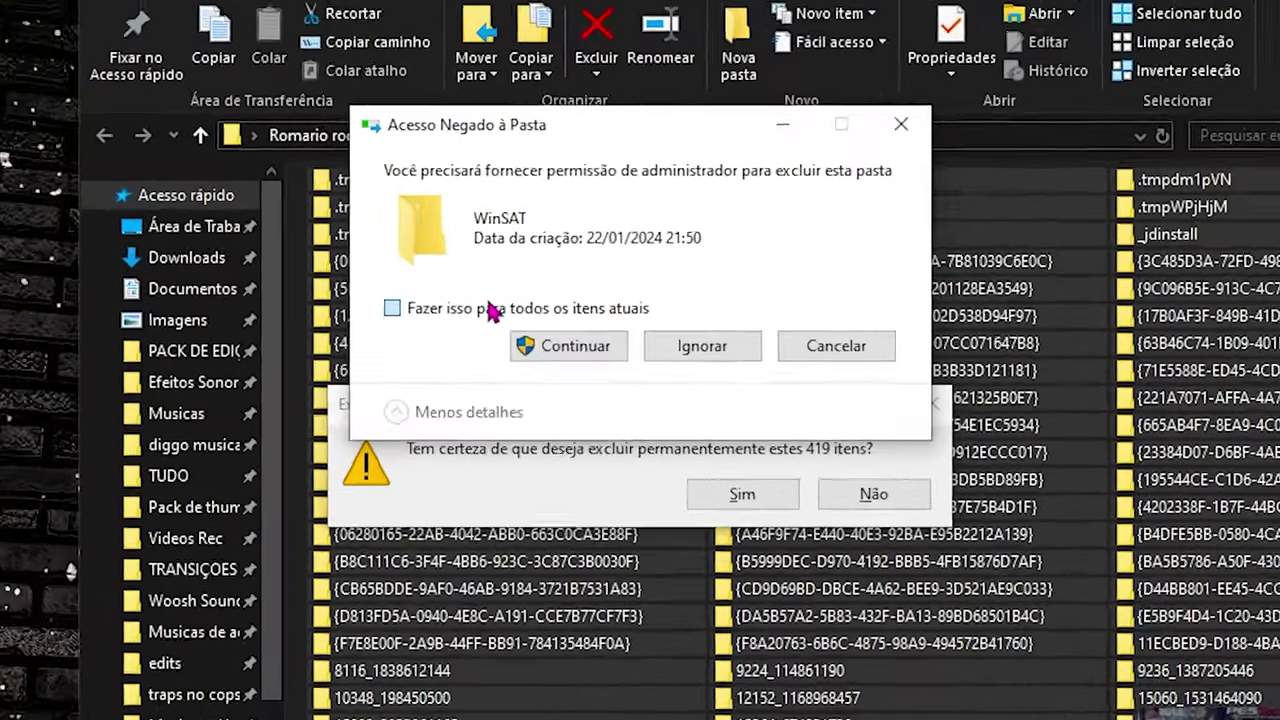
left_click(568, 276)
left_click(606, 293)
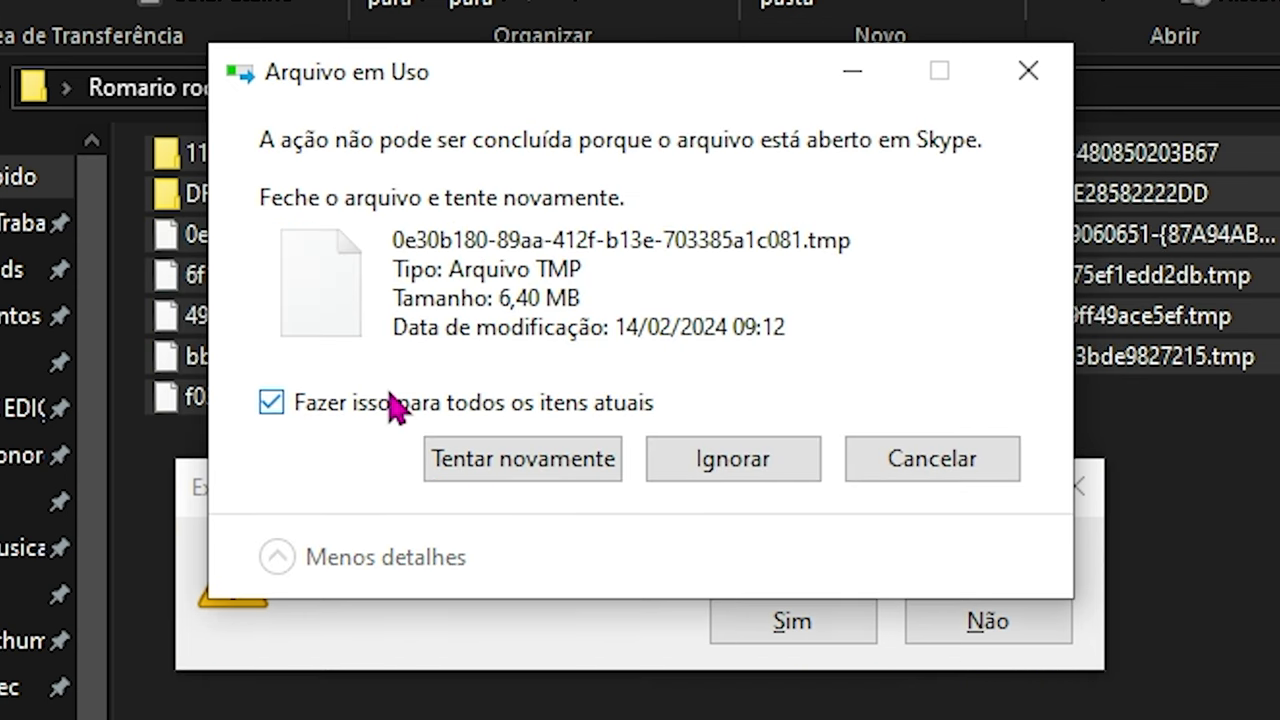
left_click(733, 458)
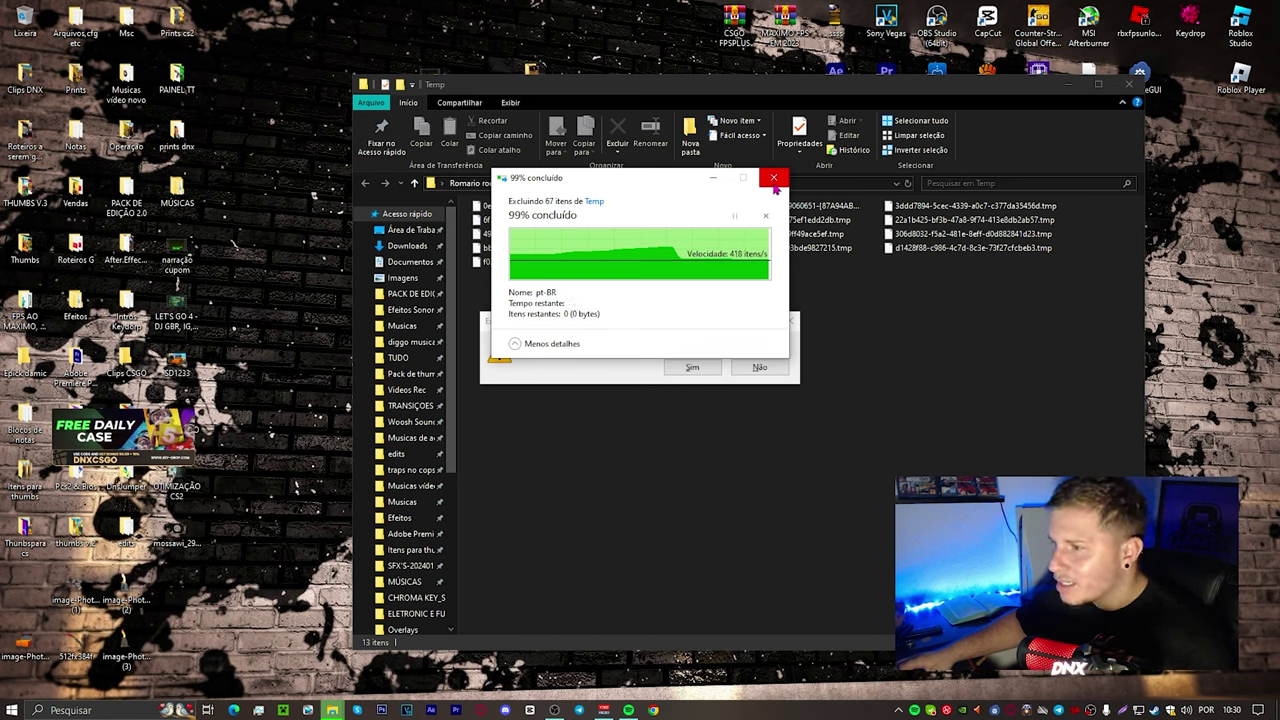
Cancel the stalled Temp deletion and ignore the remaining errors for all current items
left_click_drag(662, 179, 890, 173)
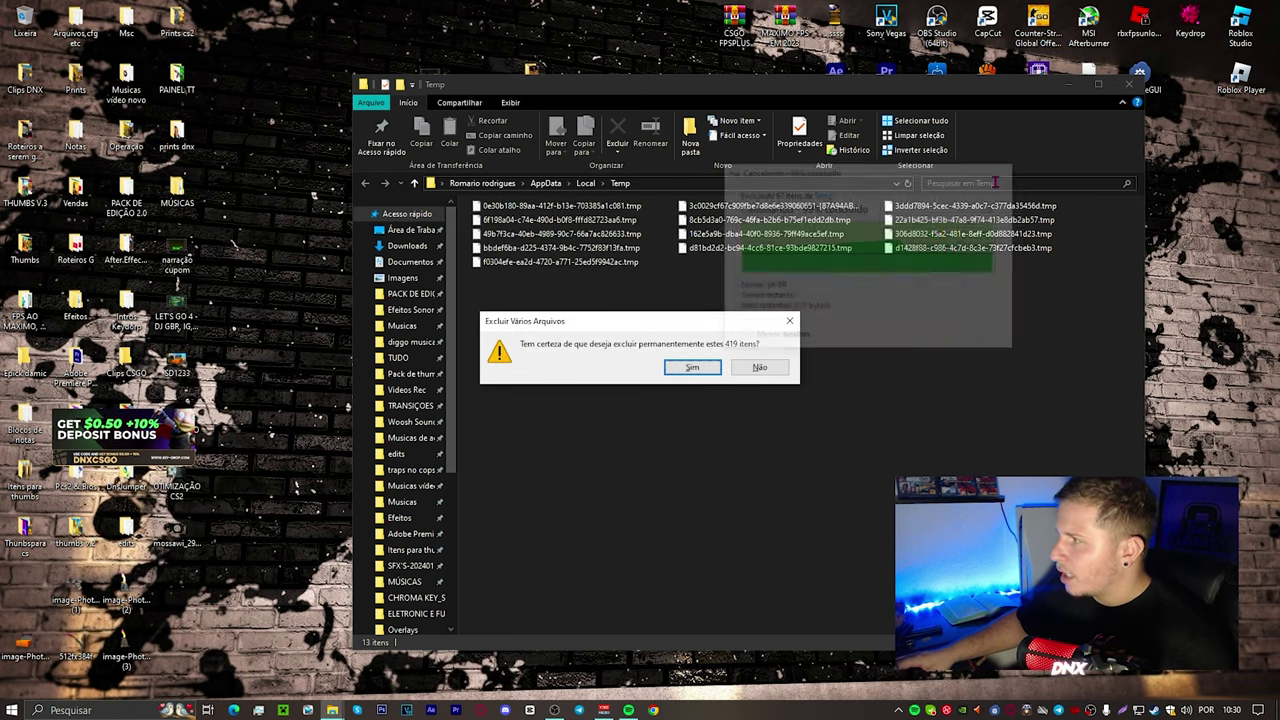
left_click(714, 369)
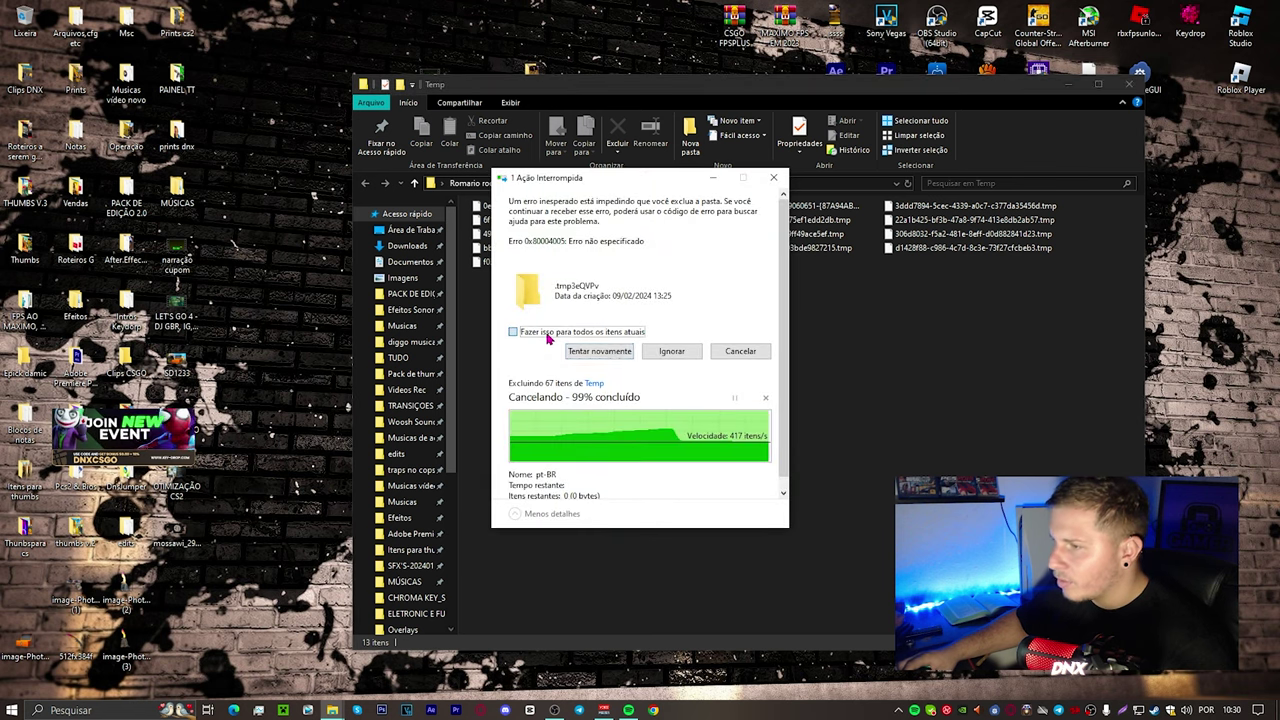
left_click(548, 336)
left_click(686, 354)
left_click(620, 304)
left_click(687, 323)
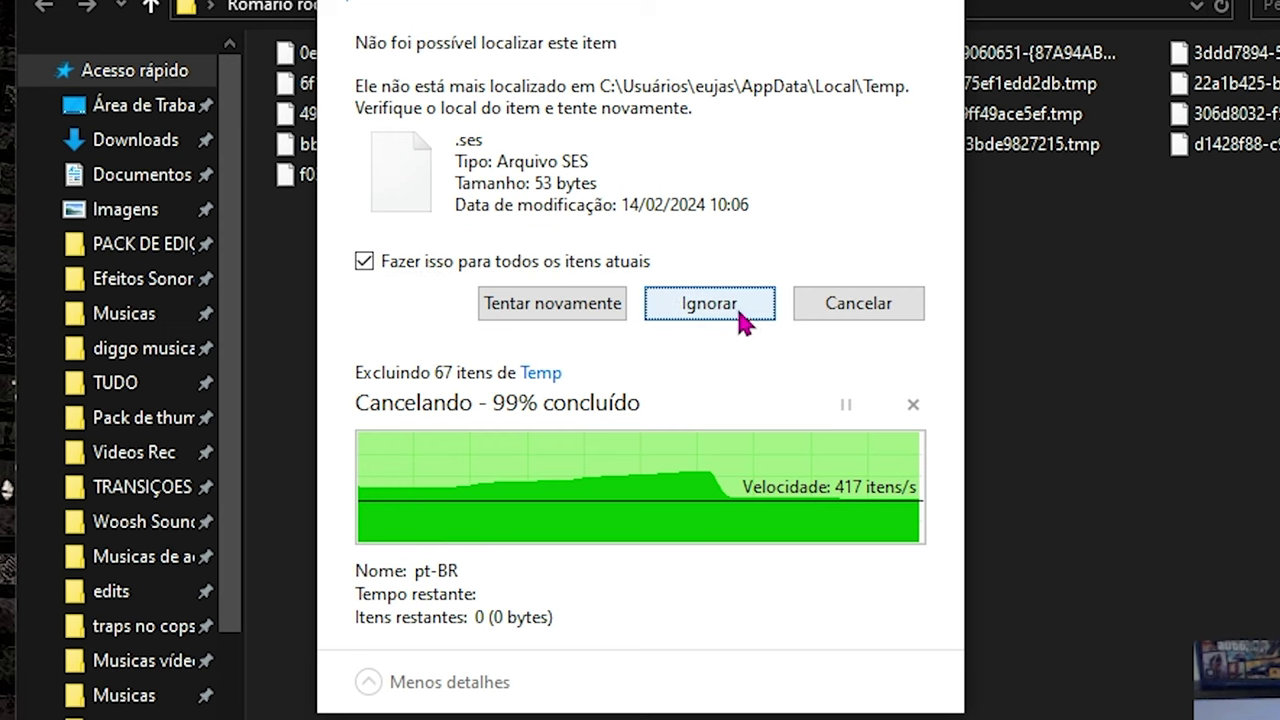
left_click(709, 303)
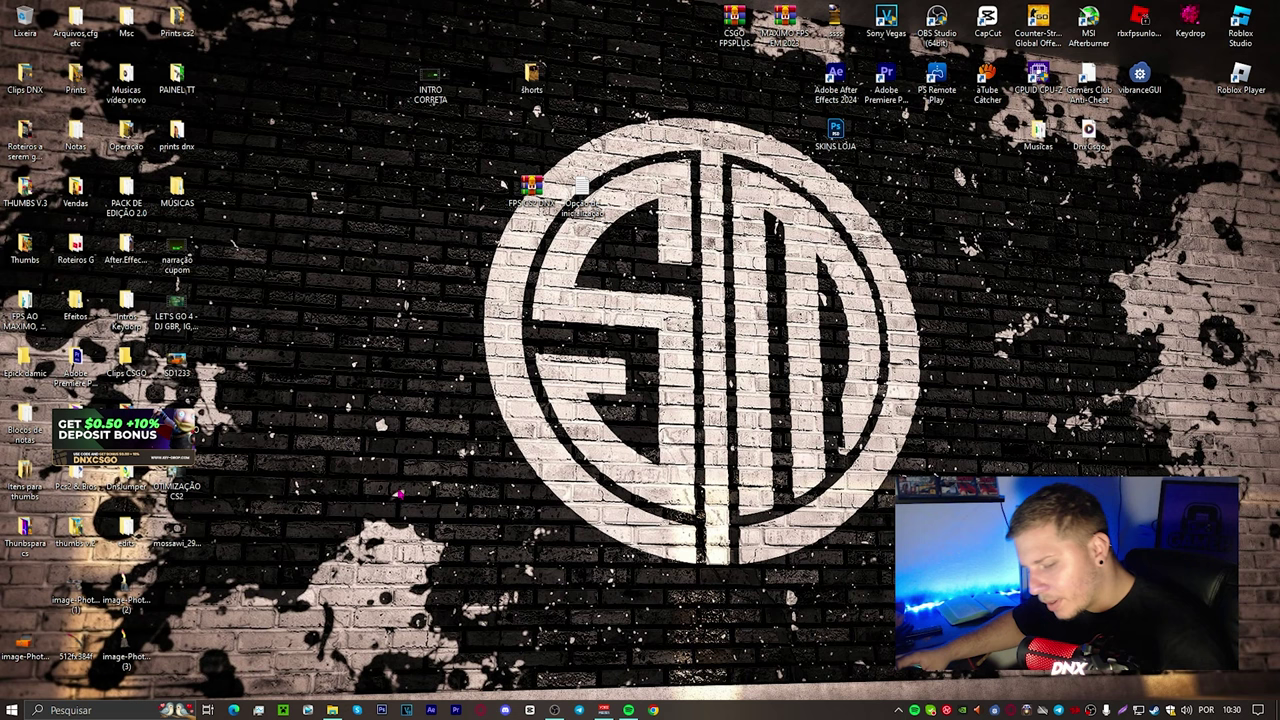
Open the Windows Temp folder by running temp, without percent signs, from the Run dialog
key("super+r")
left_click_drag(81, 563, 620, 322)
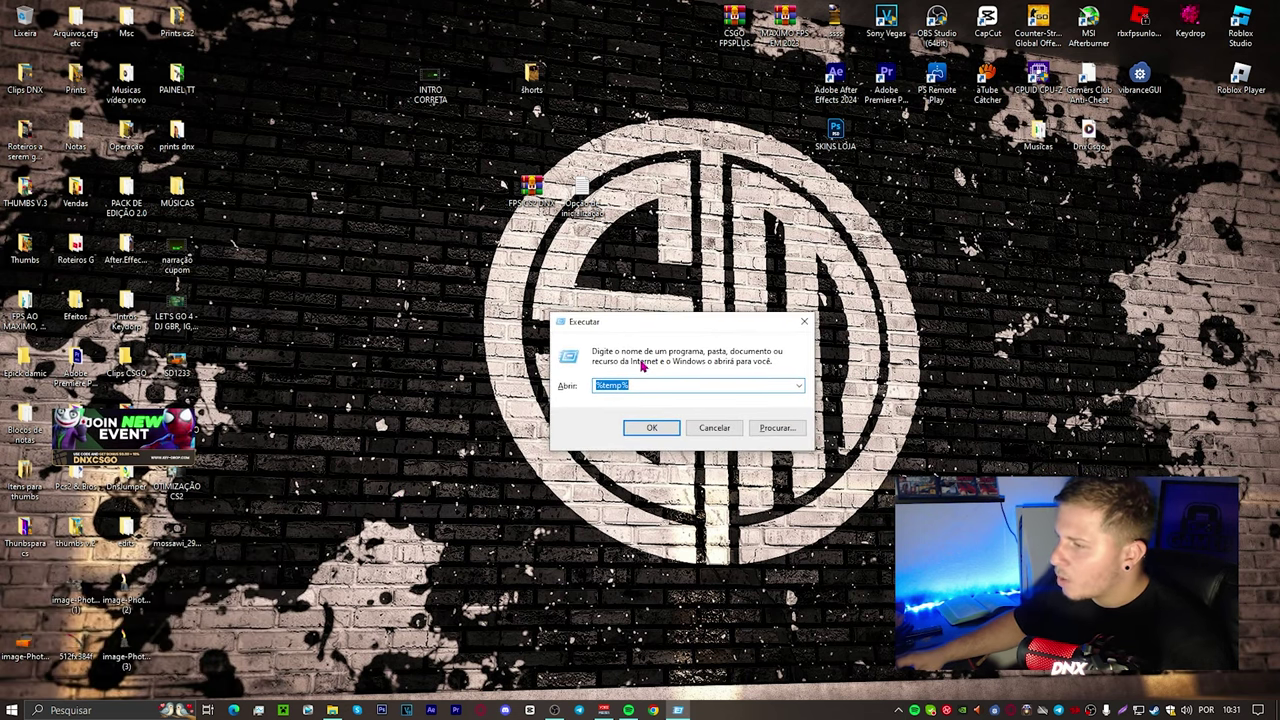
left_click(632, 384)
key("BackSpace")
left_click(600, 386)
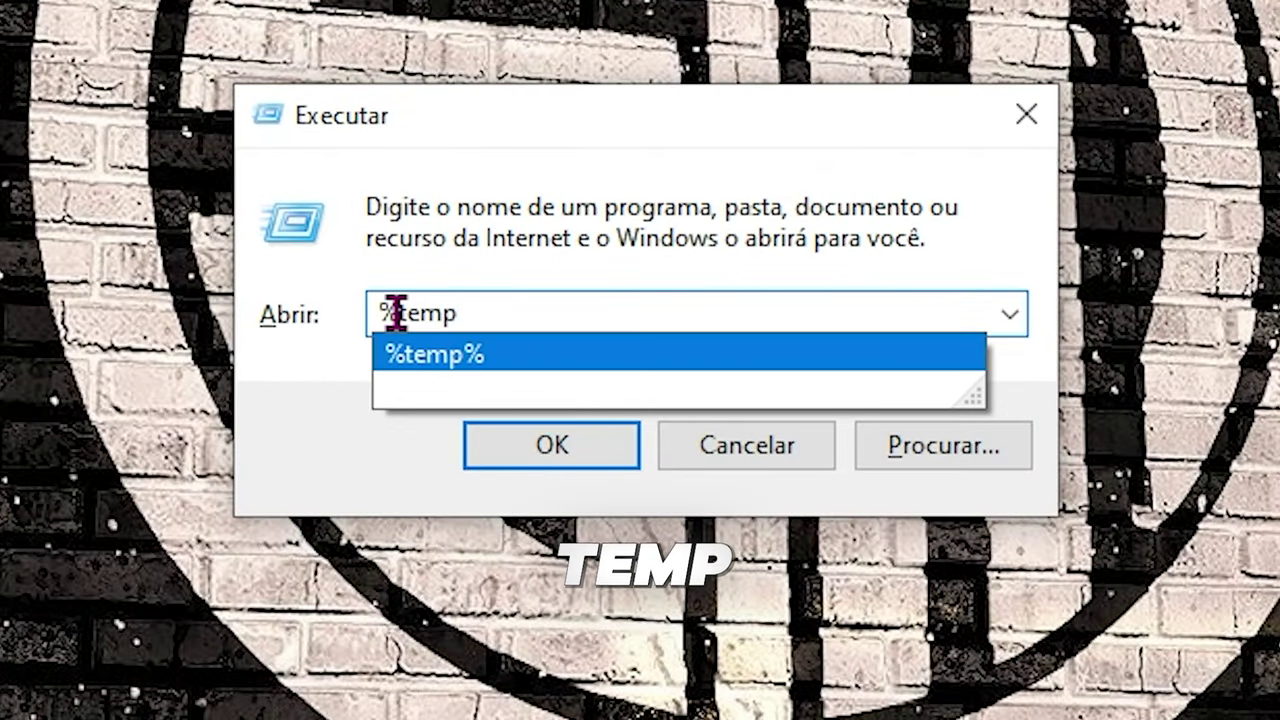
key("BackSpace")
left_click(497, 455)
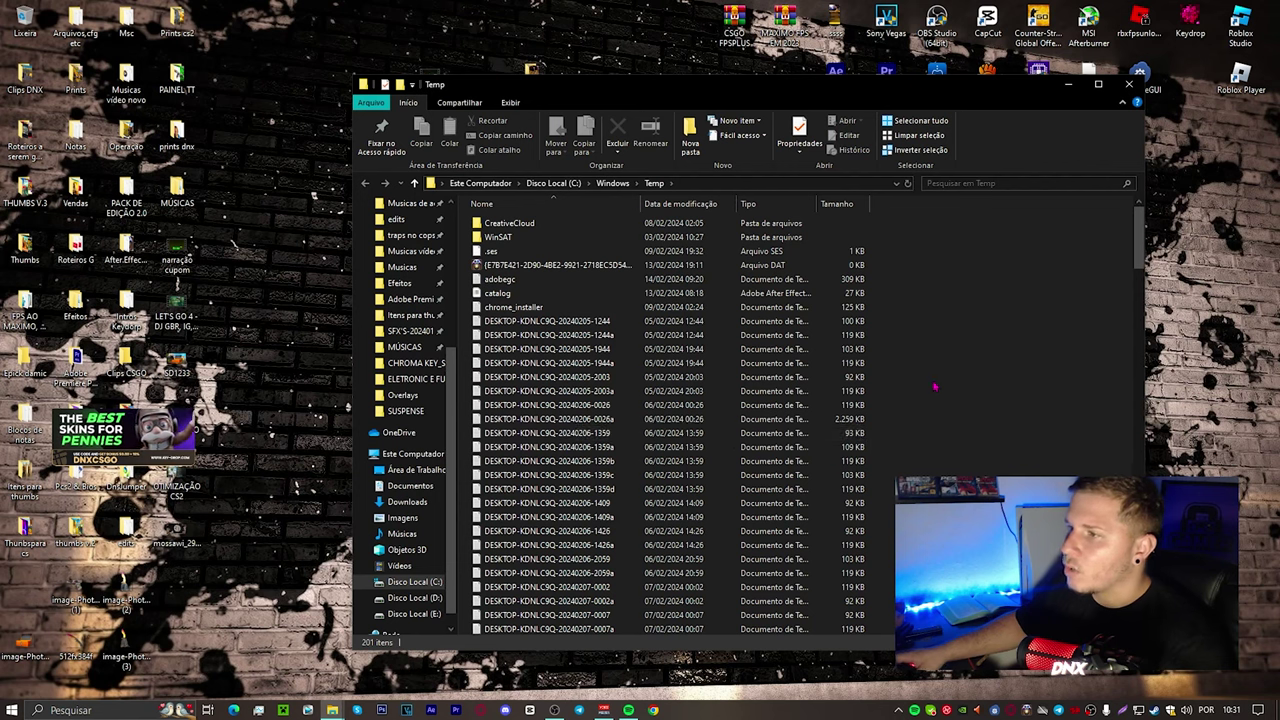
Permanently delete everything in the Windows Temp folder, continuing with administrator permission and ignoring all files in use
key("ctrl+a")
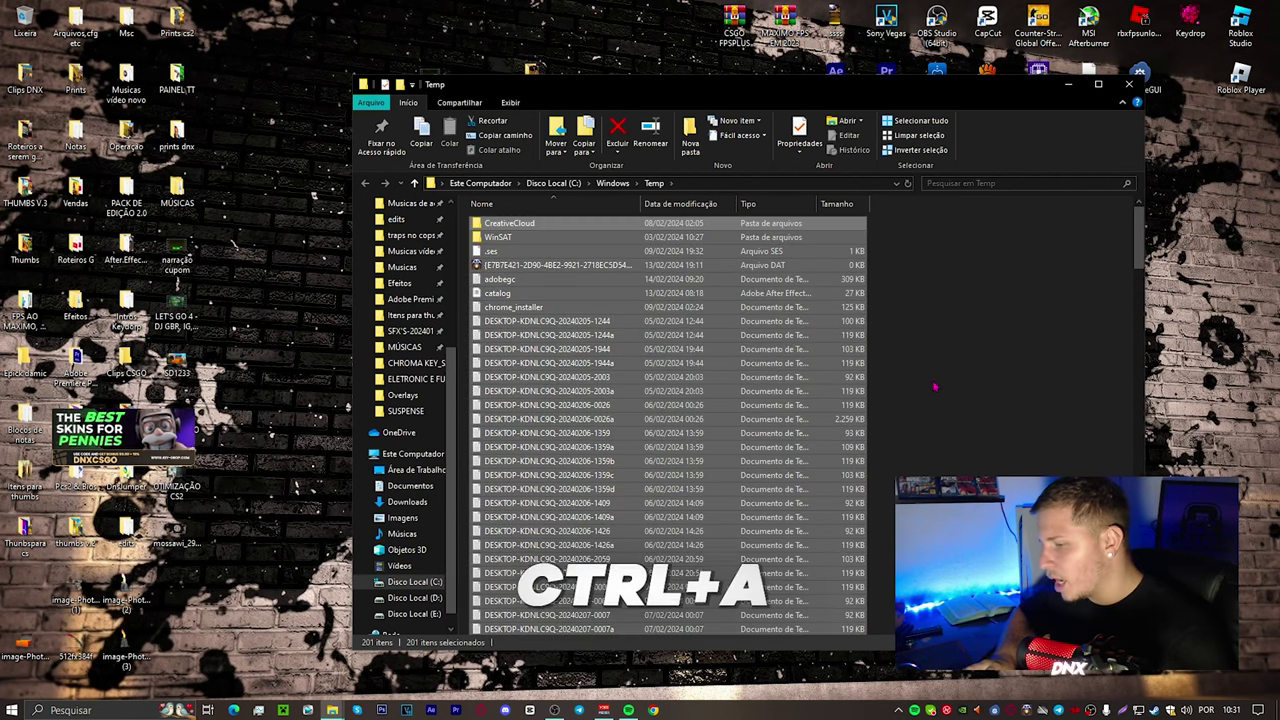
key("shift+Delete")
key("Return")
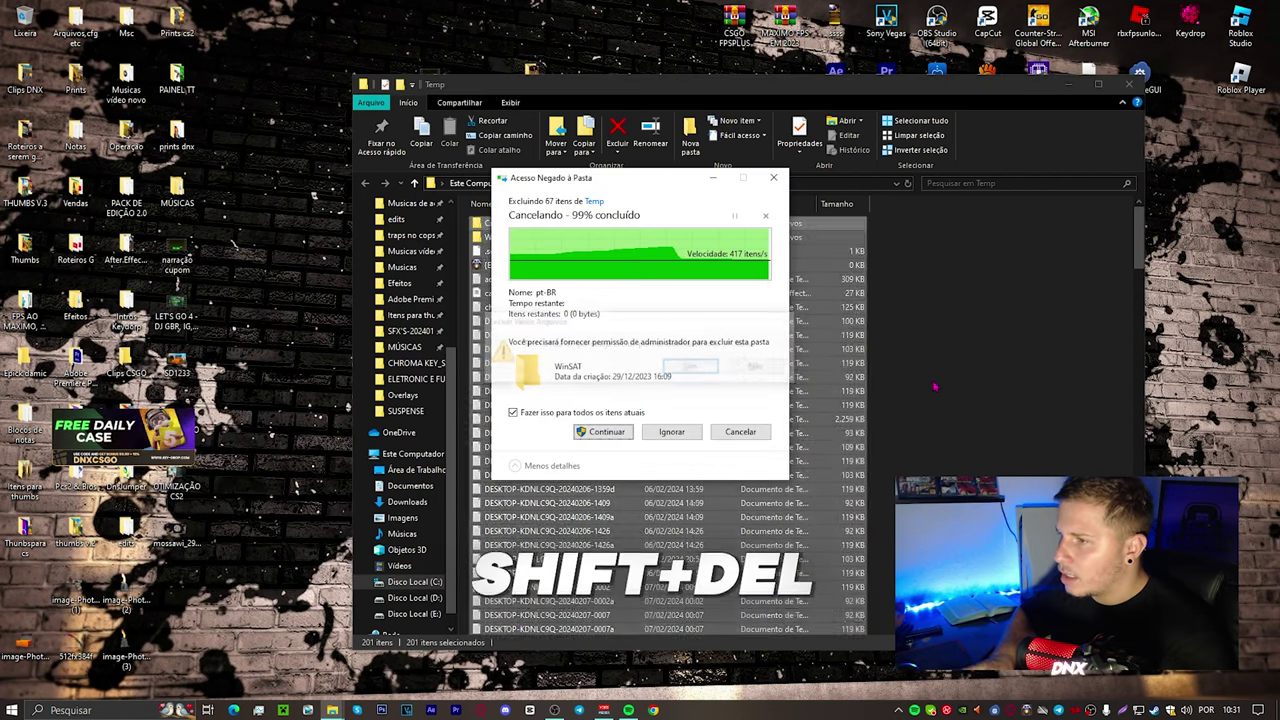
left_click(607, 432)
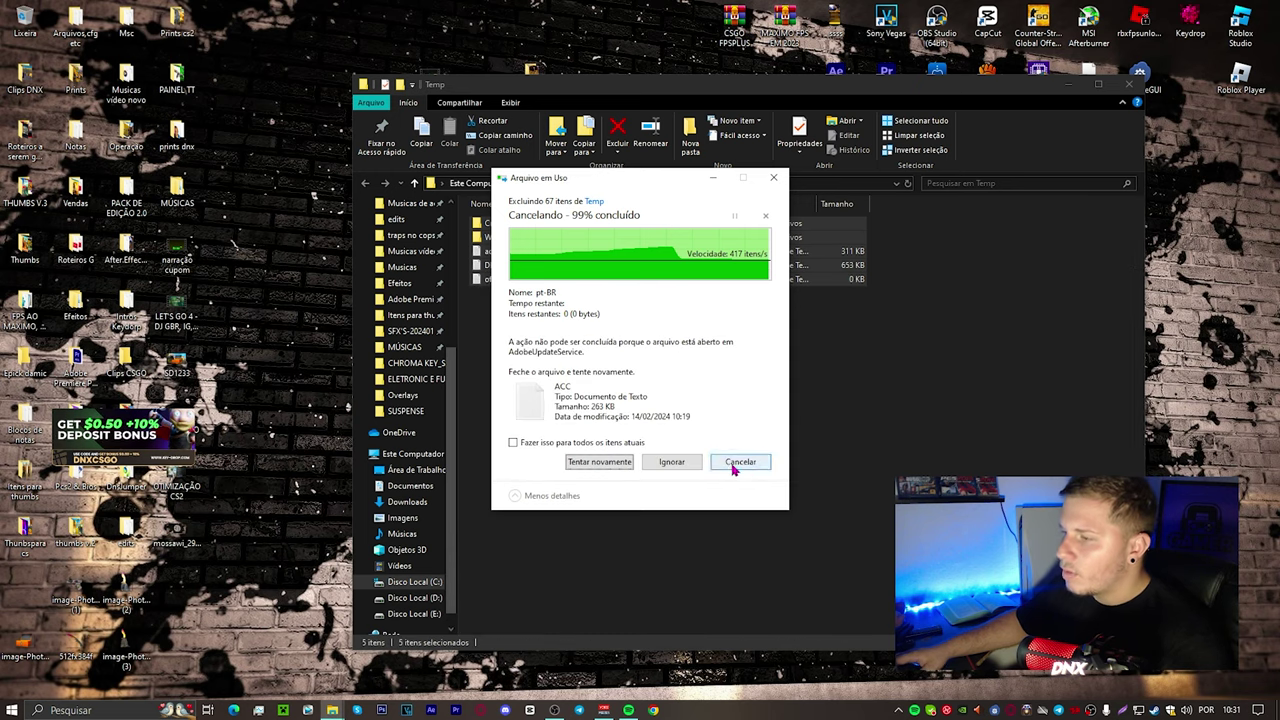
left_click(619, 464)
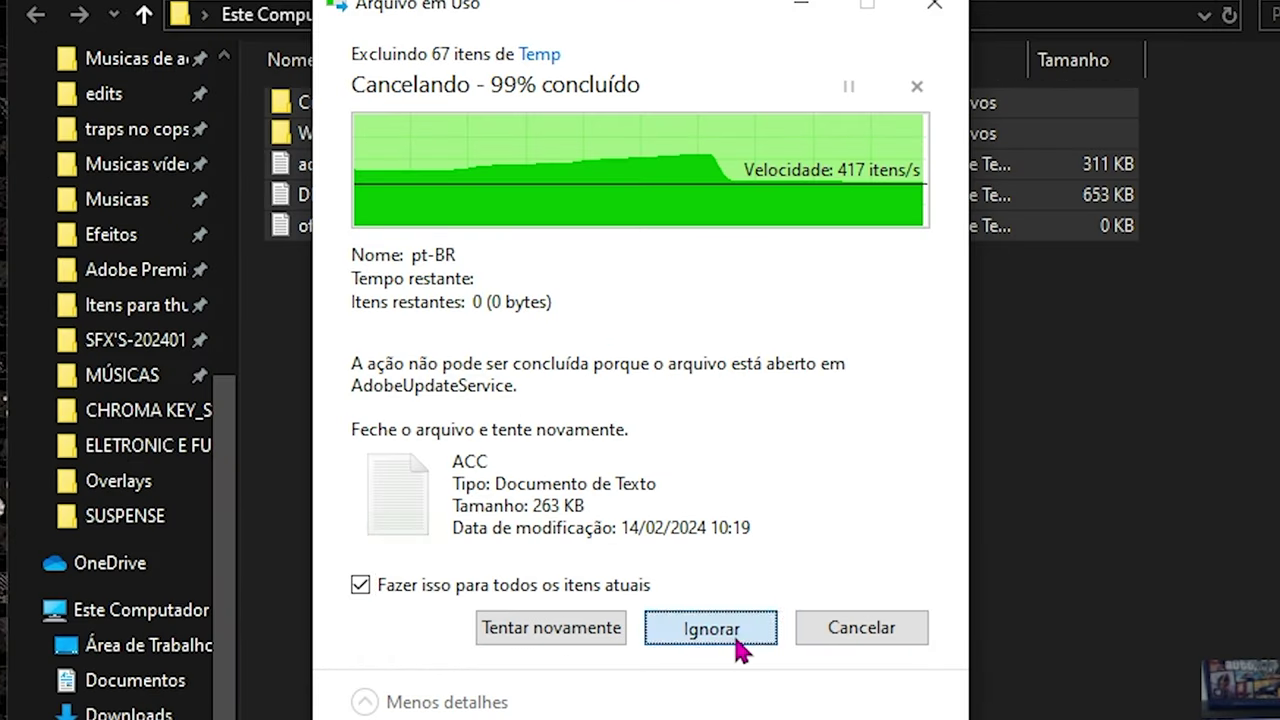
left_click(730, 637)
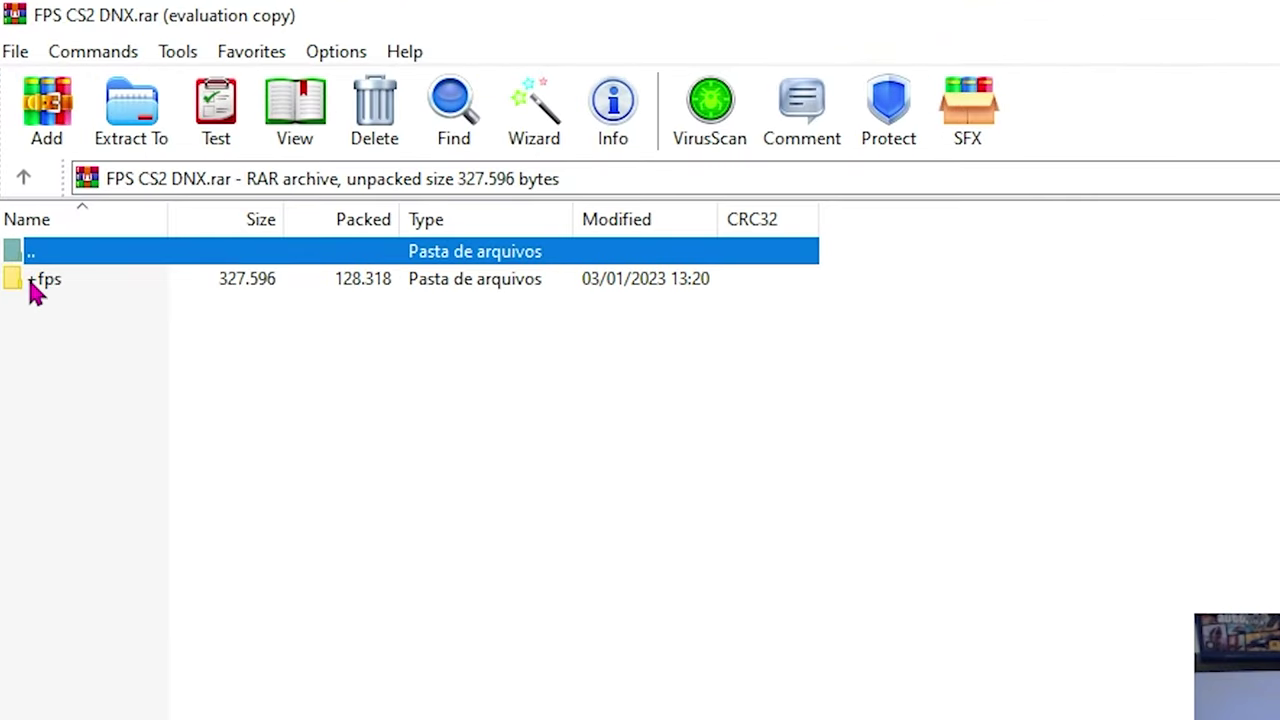
In the FPS CS2 DNX.rar archive, browse to the +fps\dnxfps\+FPS folder
double_click(30, 281)
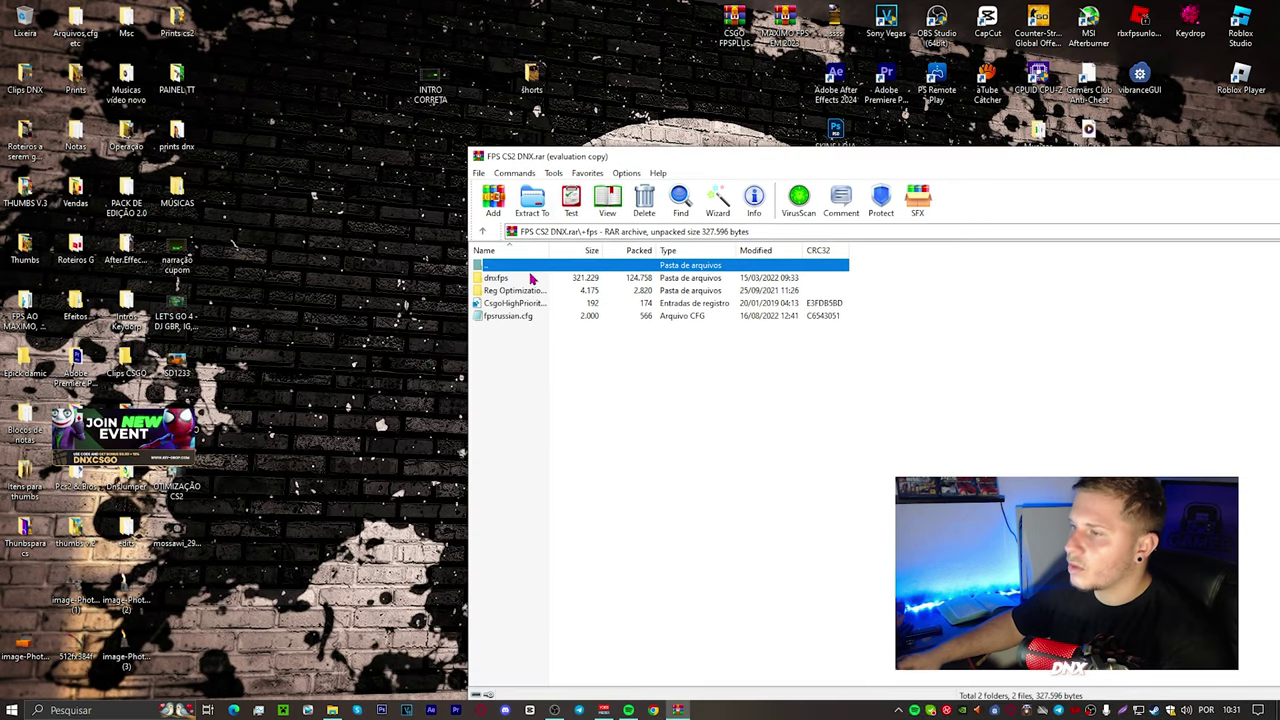
double_click(497, 278)
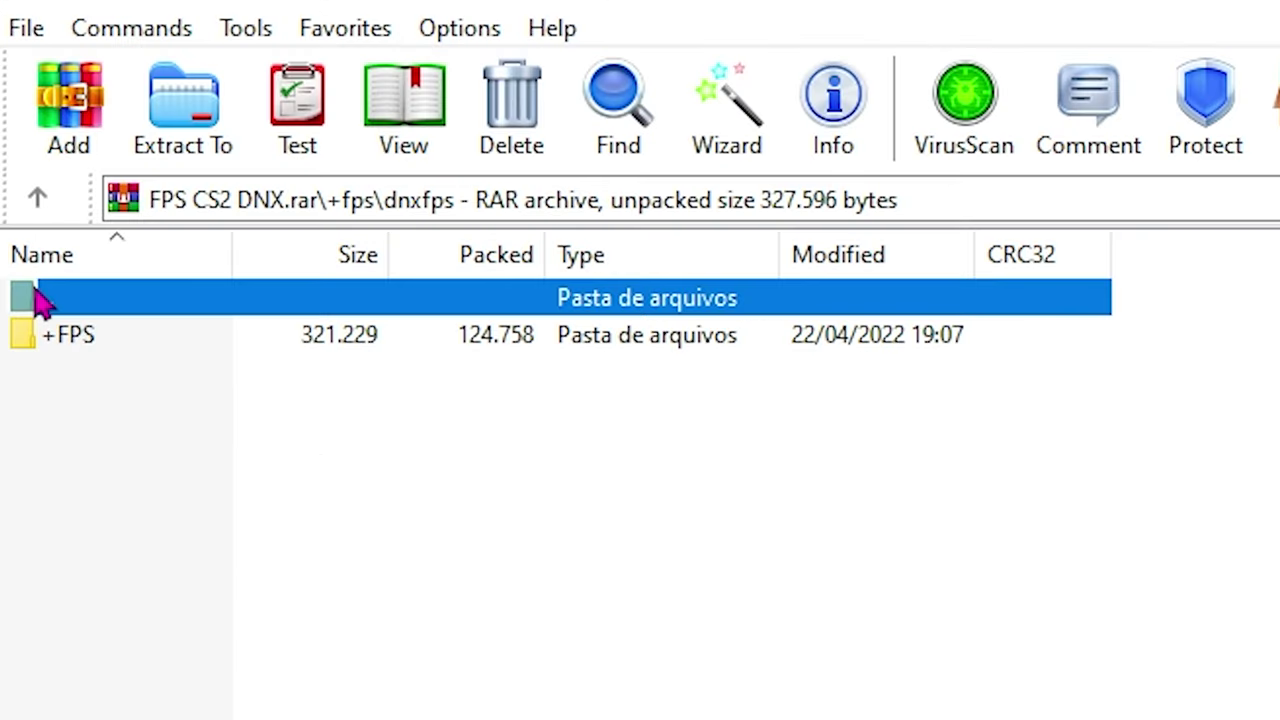
double_click(40, 298)
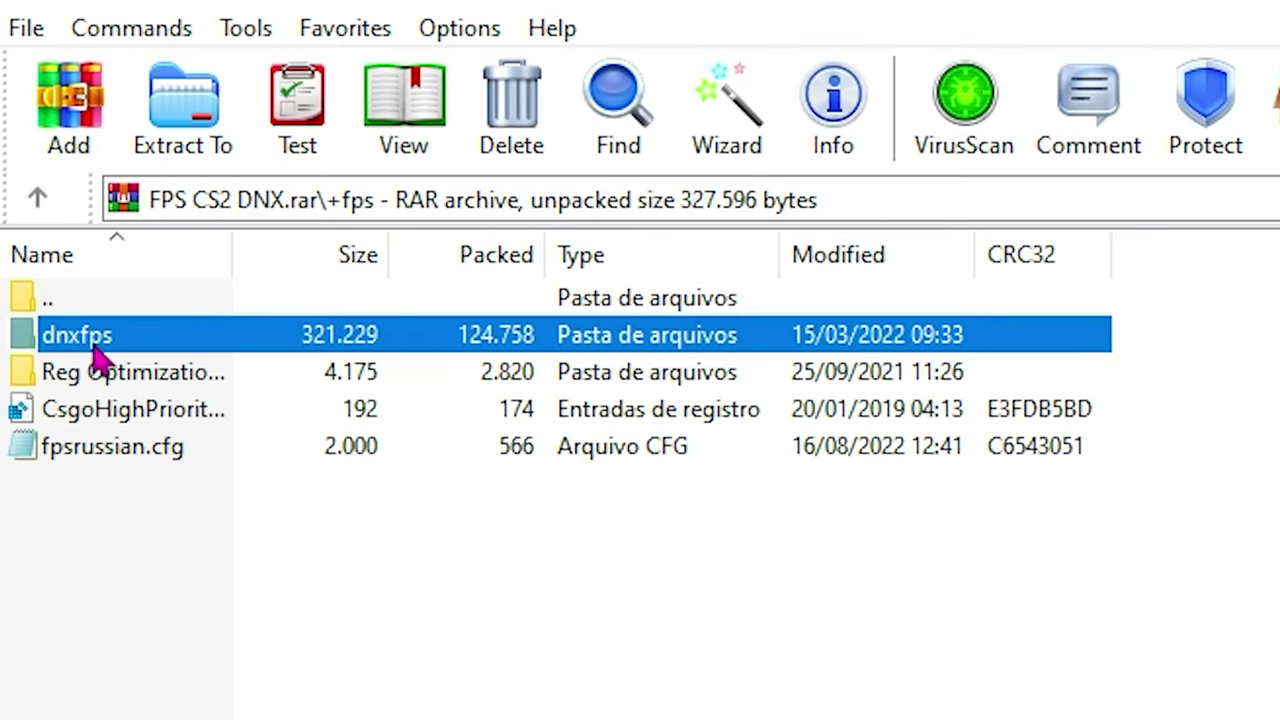
left_click(88, 412)
double_click(92, 338)
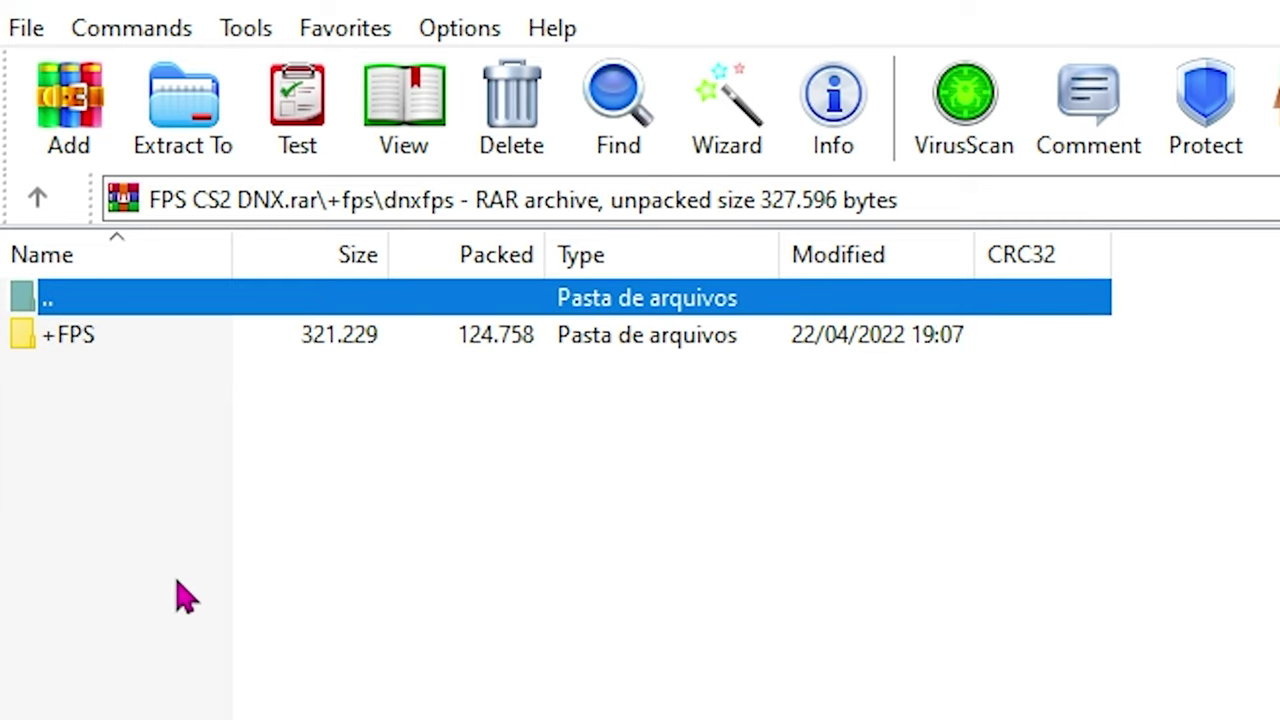
double_click(62, 340)
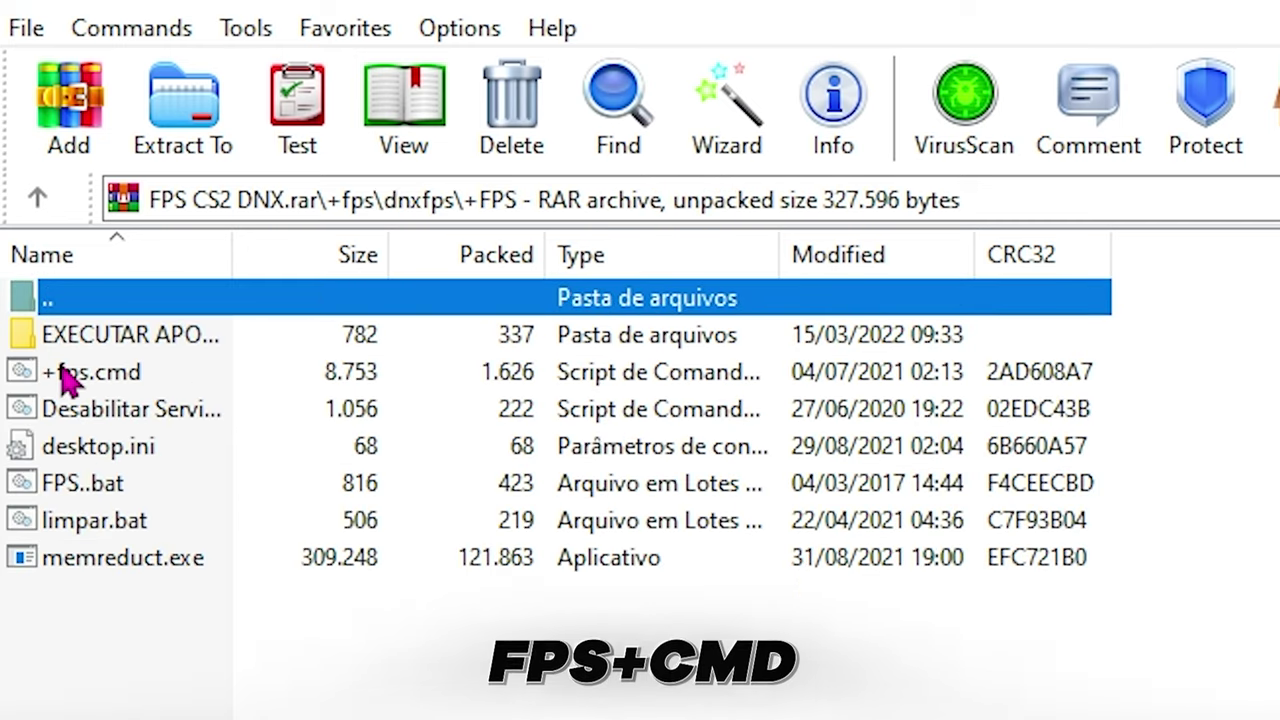
Run the +fps.cmd cleanup script from the archive's +FPS folder
left_click(157, 384)
double_click(157, 388)
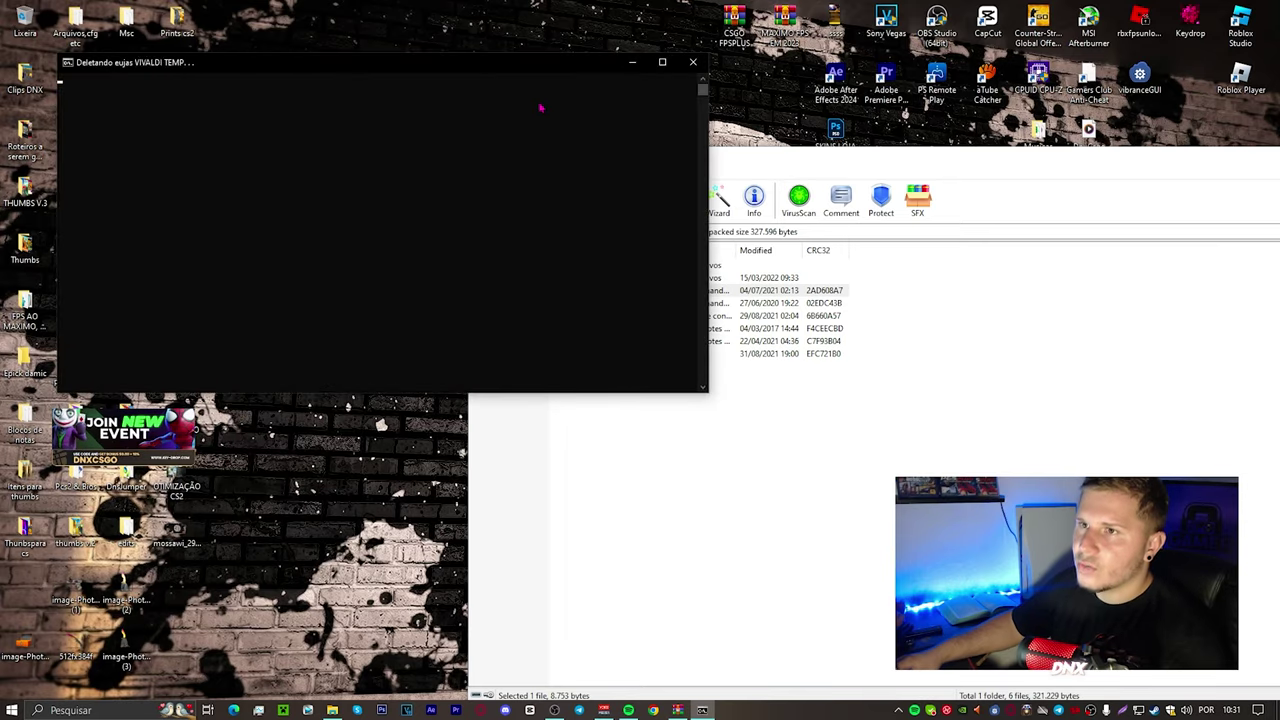
right_click(495, 288)
left_click(484, 297)
right_click(831, 65)
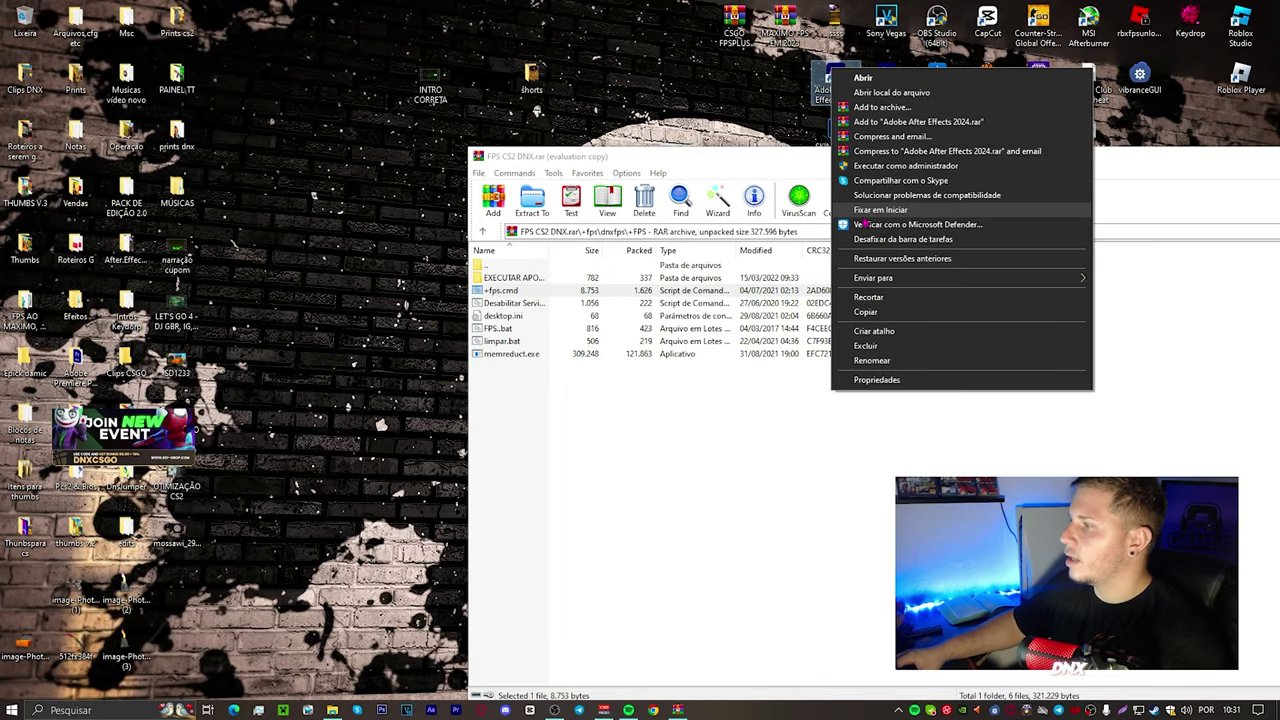
left_click(668, 121)
Run the Desabilitar Serviços.cmd script from the archive and dismiss its console window
left_click(505, 303)
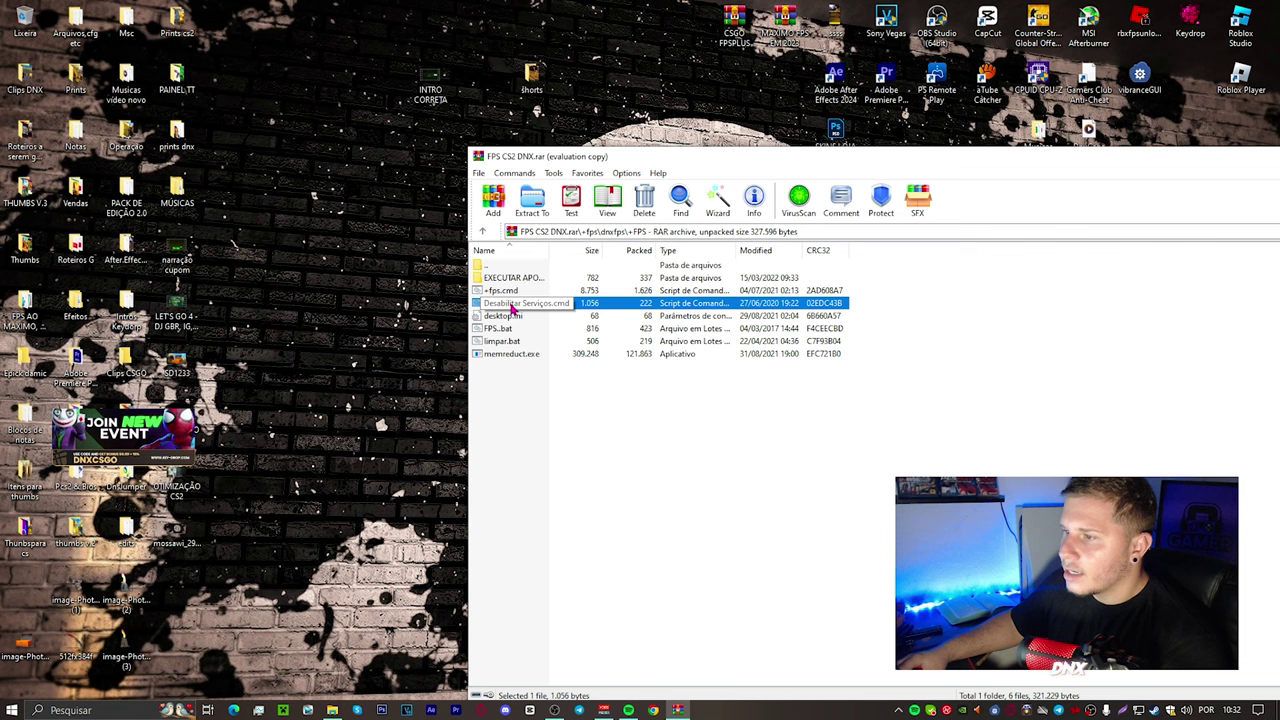
double_click(532, 306)
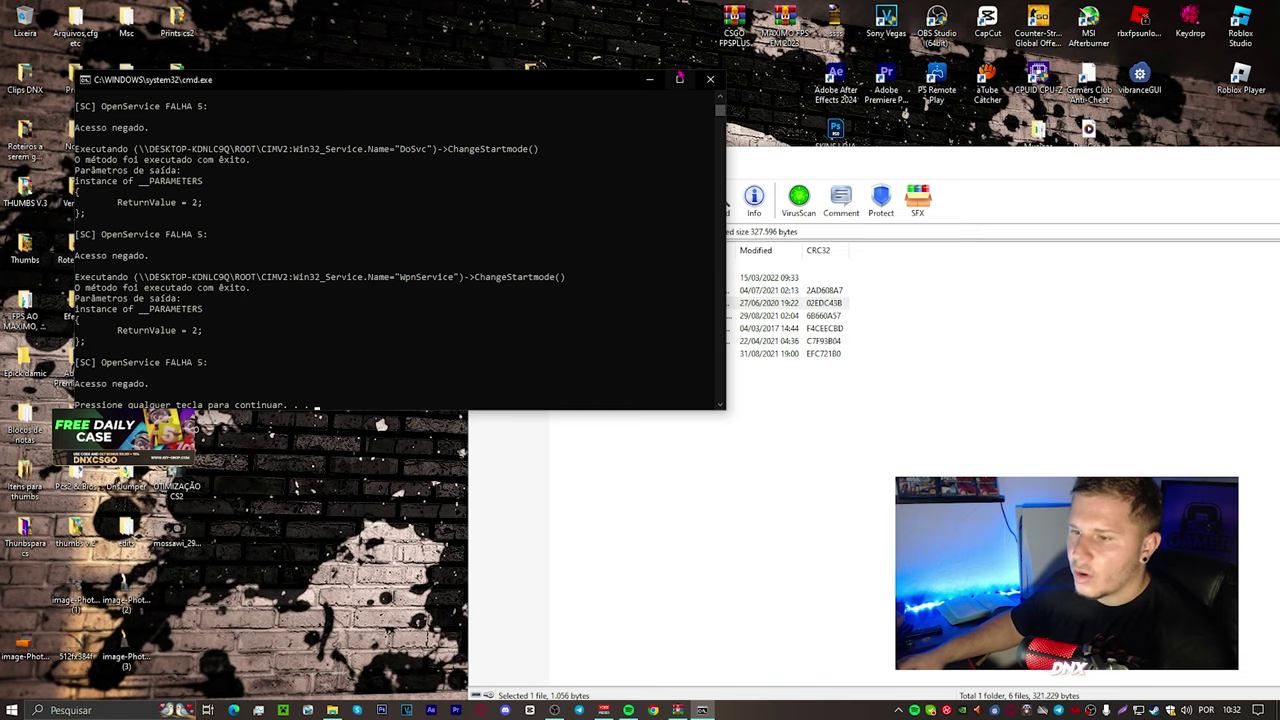
key("Return")
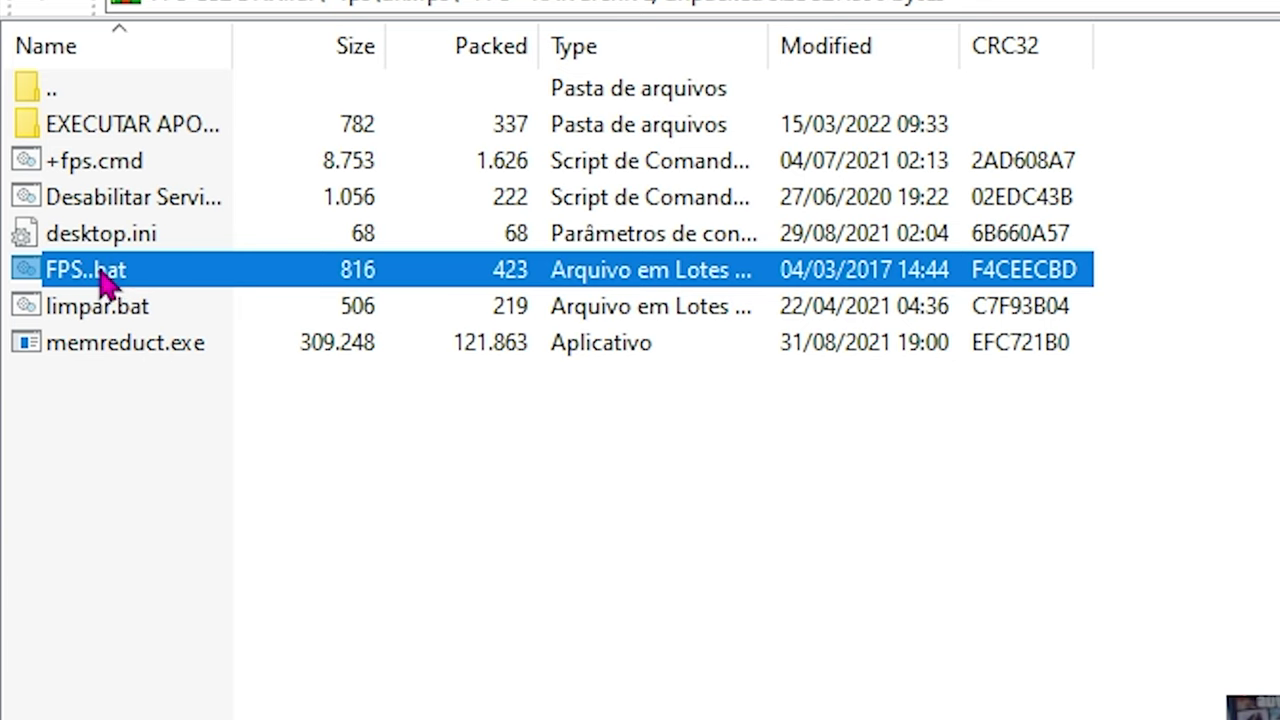
Launch memreduct.exe from the archive, decline the Mem Reduct 3.4 update, clean the memory and minimize the program
left_click(80, 312)
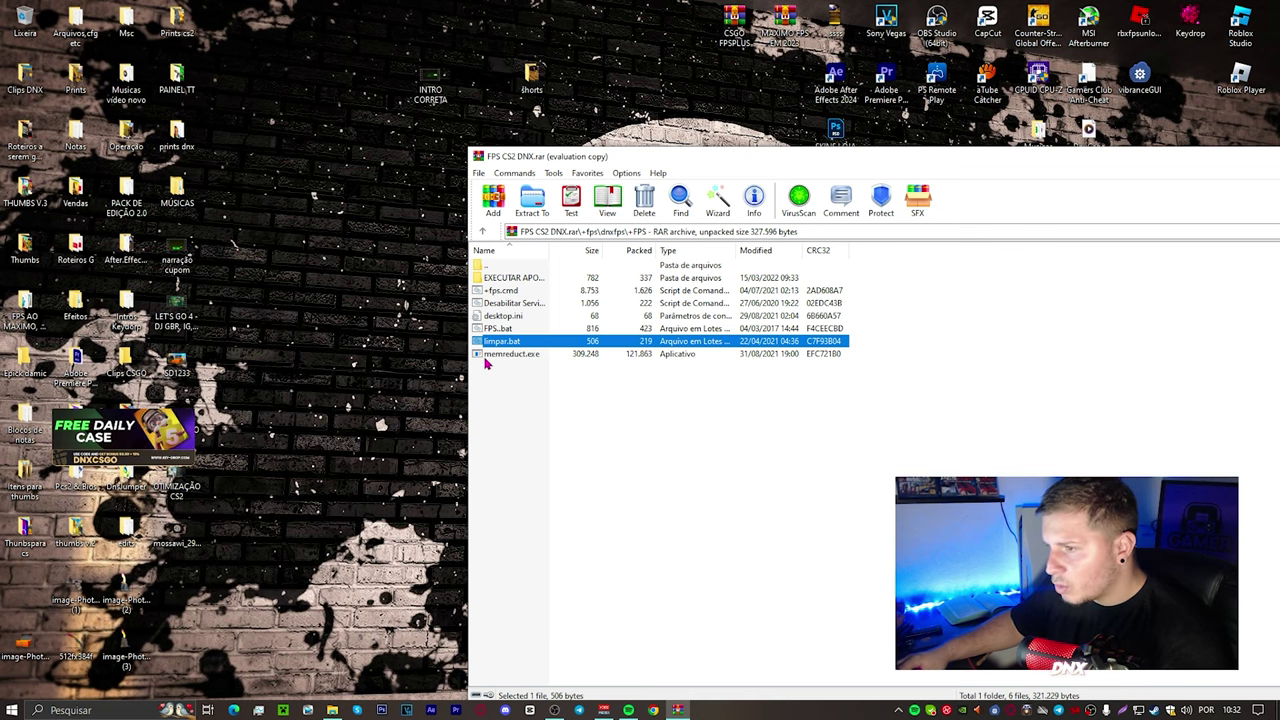
left_click(111, 353)
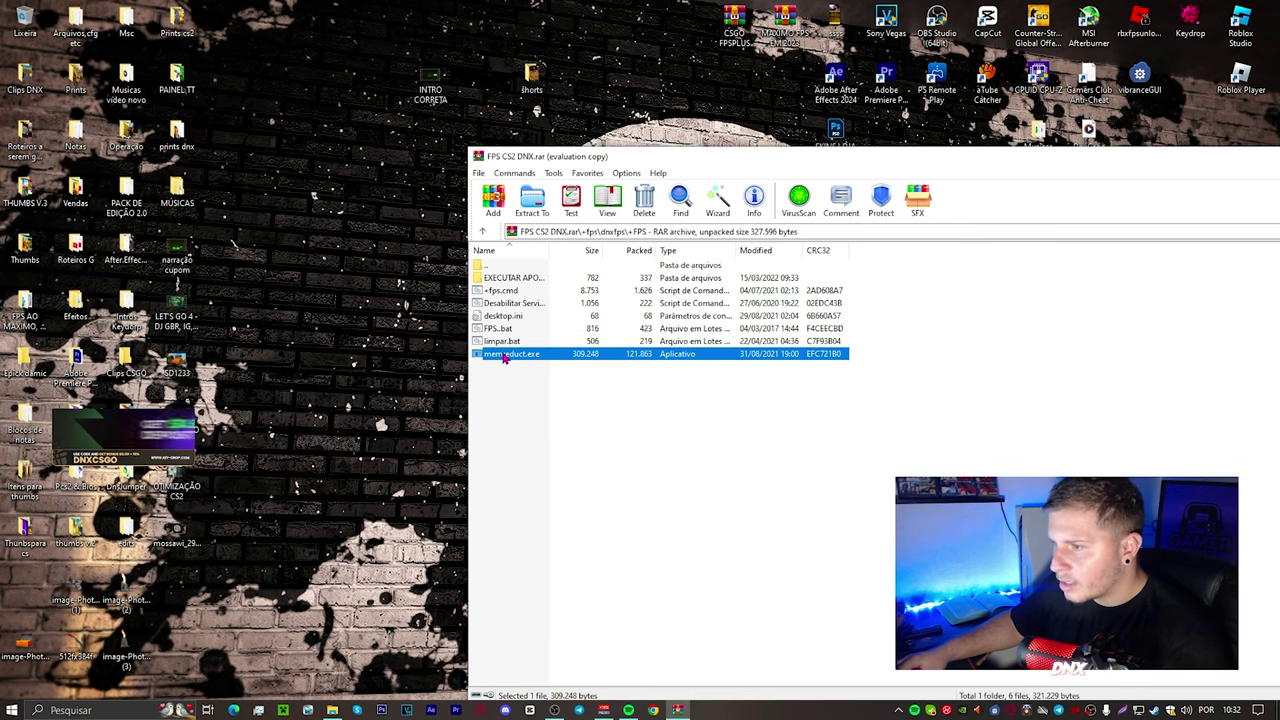
double_click(510, 355)
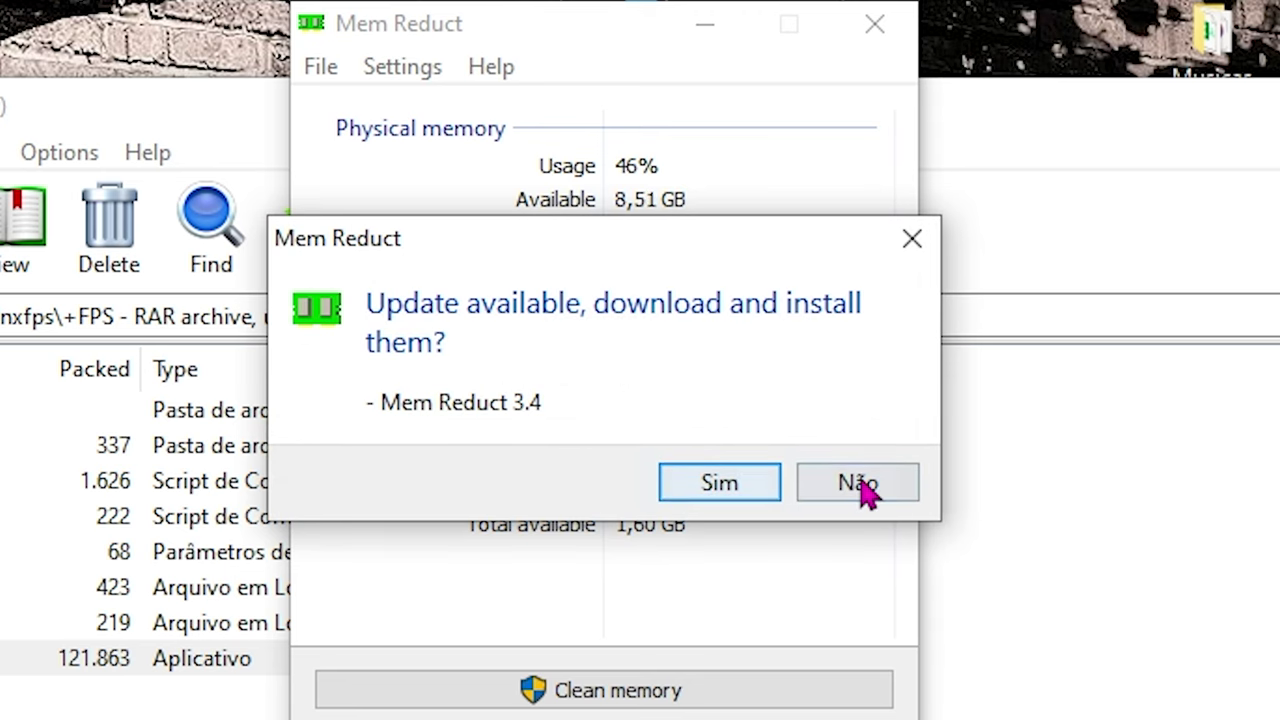
left_click(862, 483)
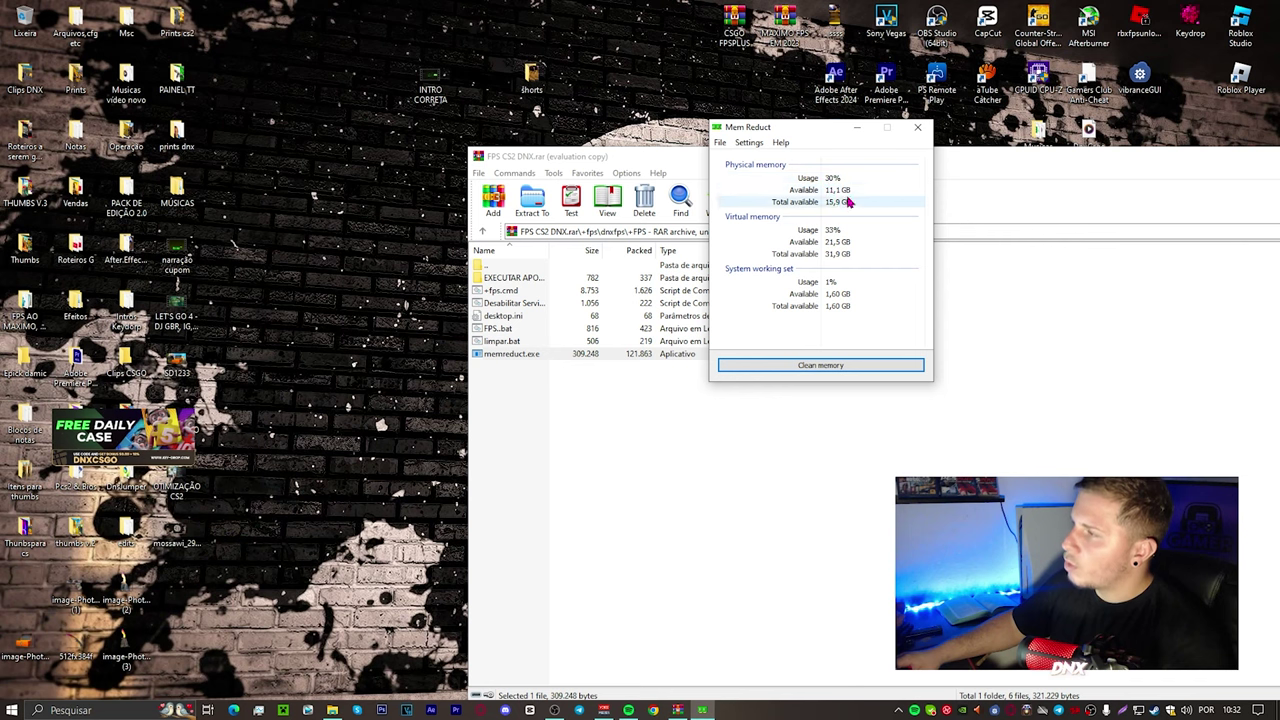
left_click(857, 128)
Close the FPS CS2 DNX.rar archive window to return to the desktop
left_click_drag(1174, 162, 803, 169)
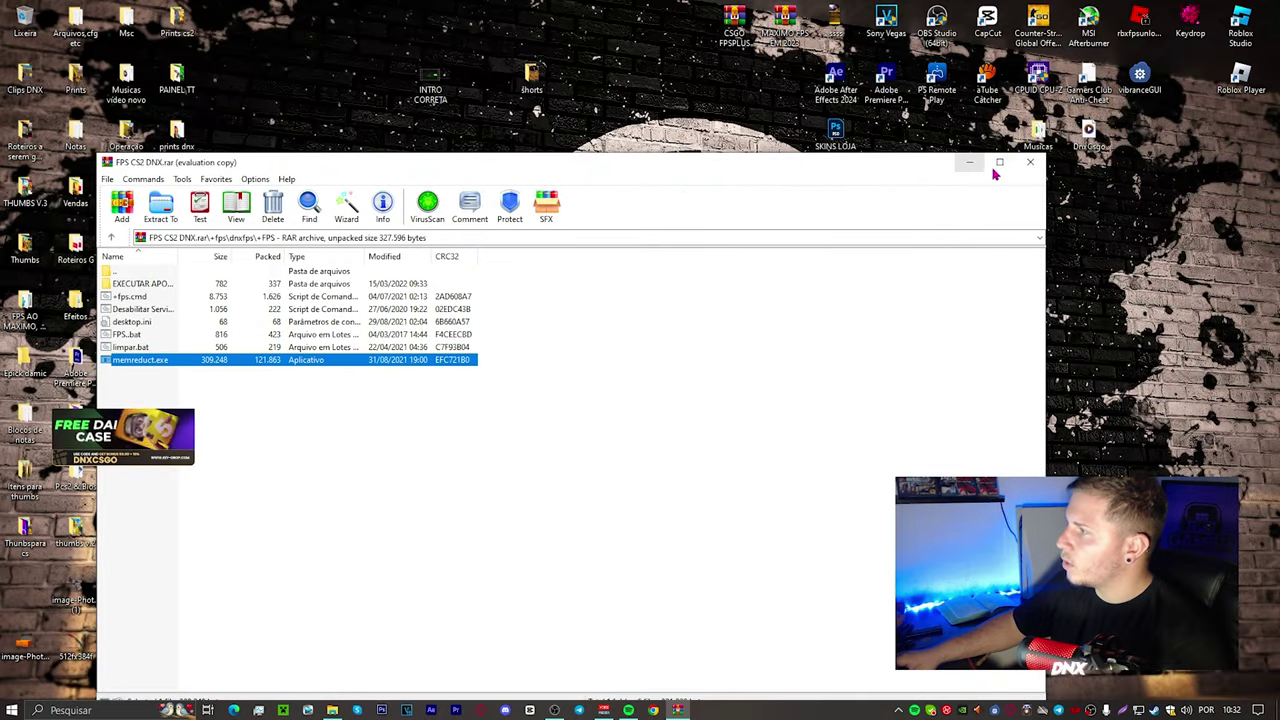
left_click(1020, 159)
left_click(560, 494)
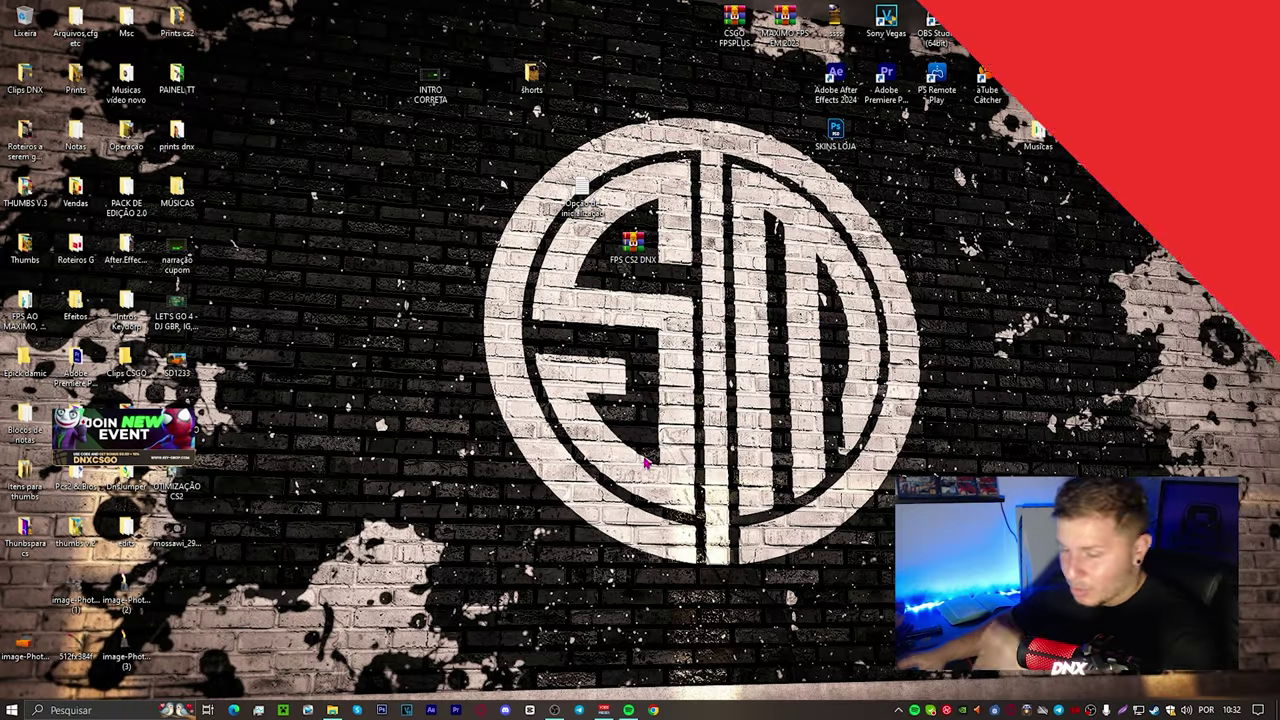
key("super+e")
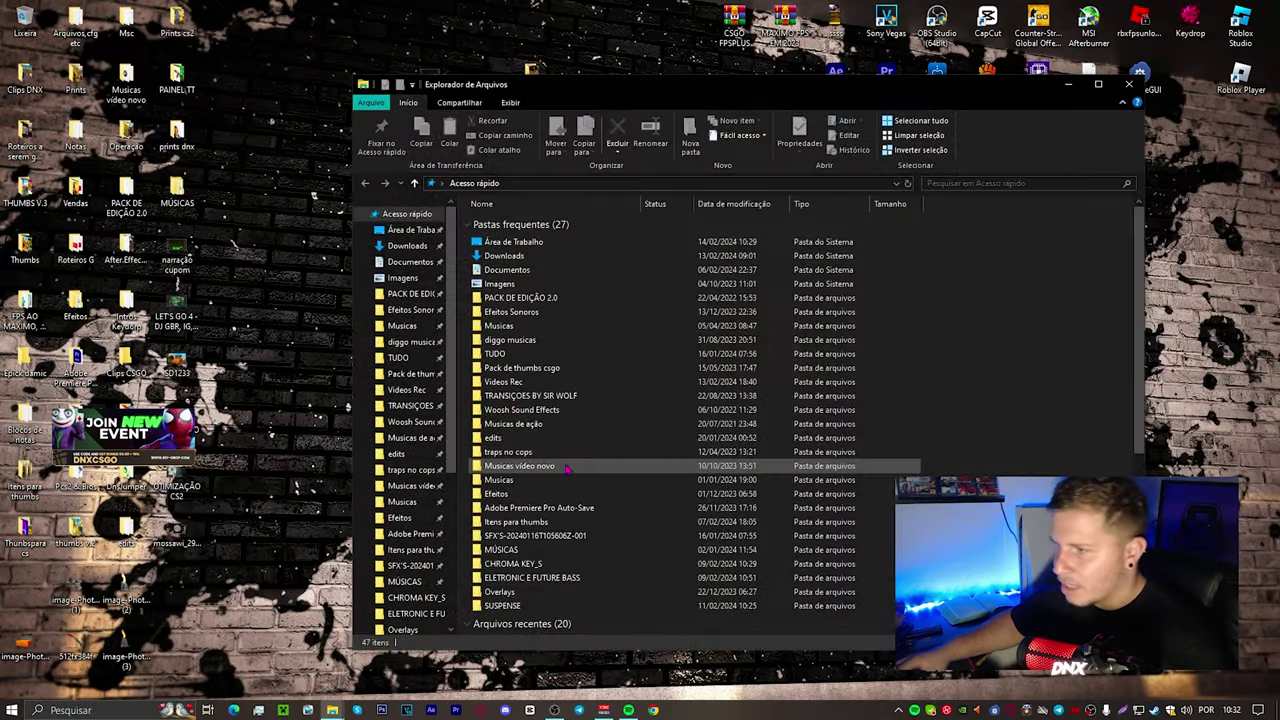
left_click_drag(453, 295, 450, 448)
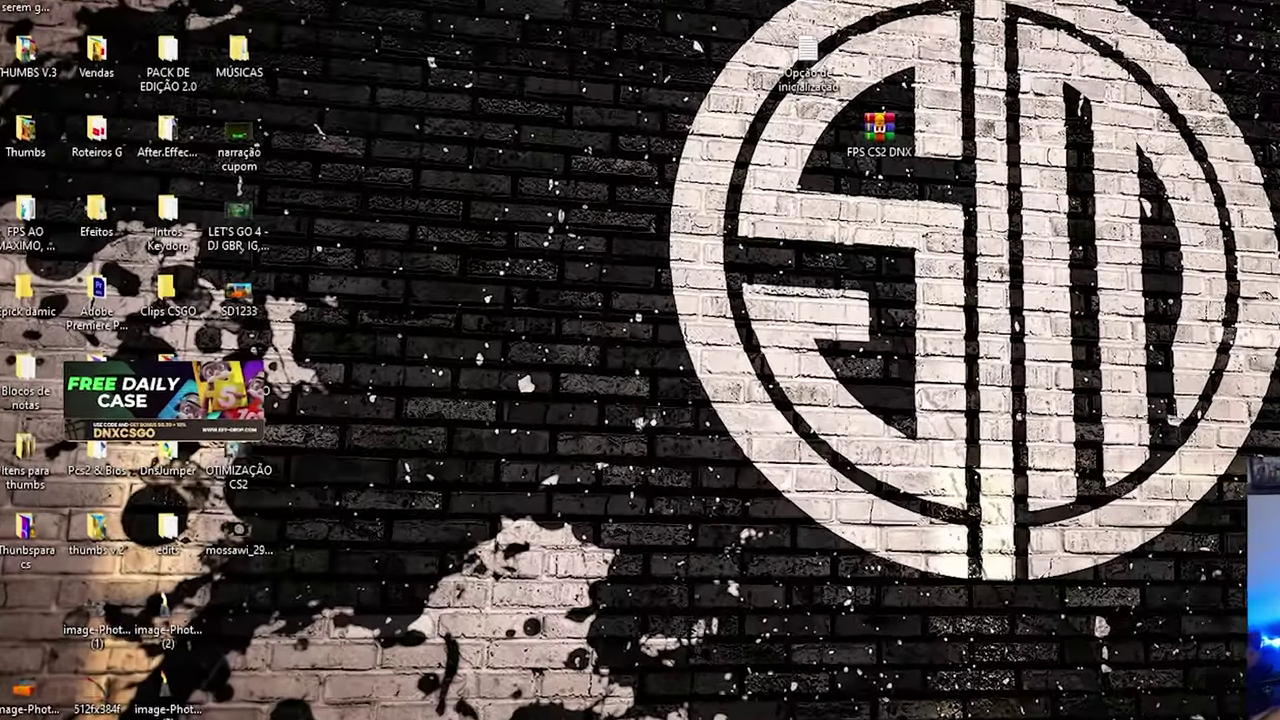
Open Task Manager's memory performance graph and place its window clear of the FPS CS2 DNX archive on the desktop
key("super")
type("ger")
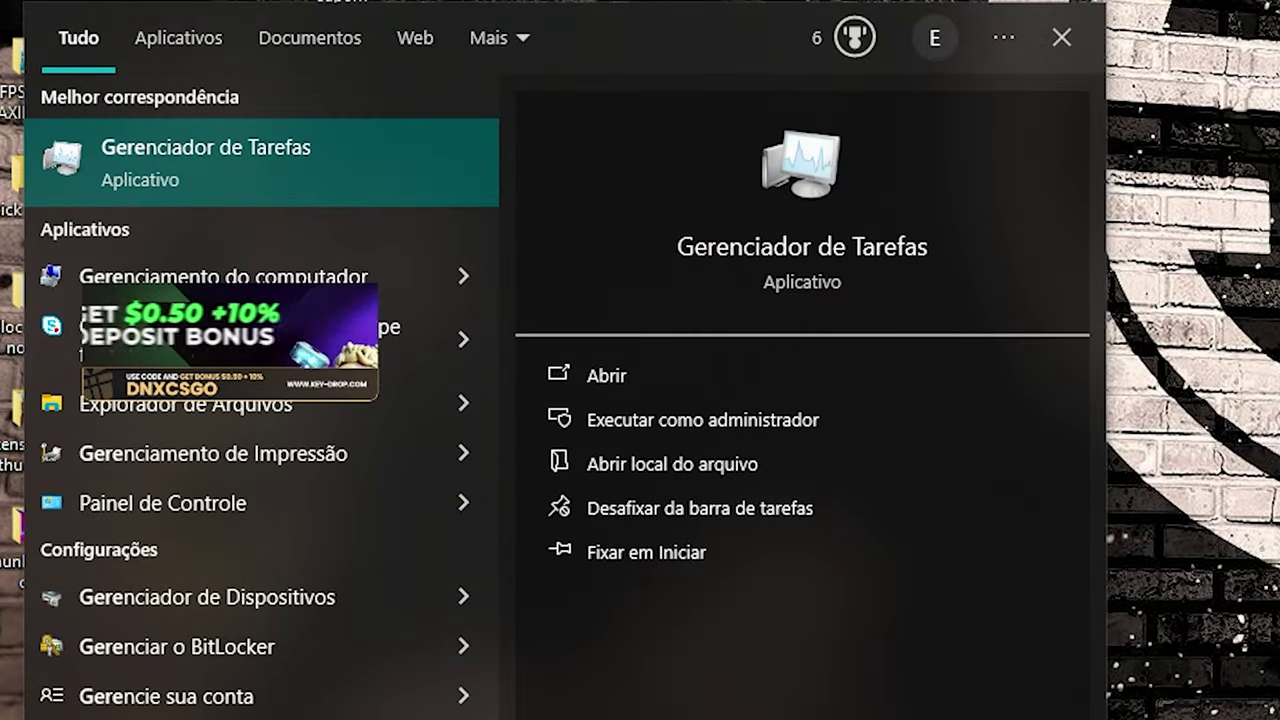
key("Return")
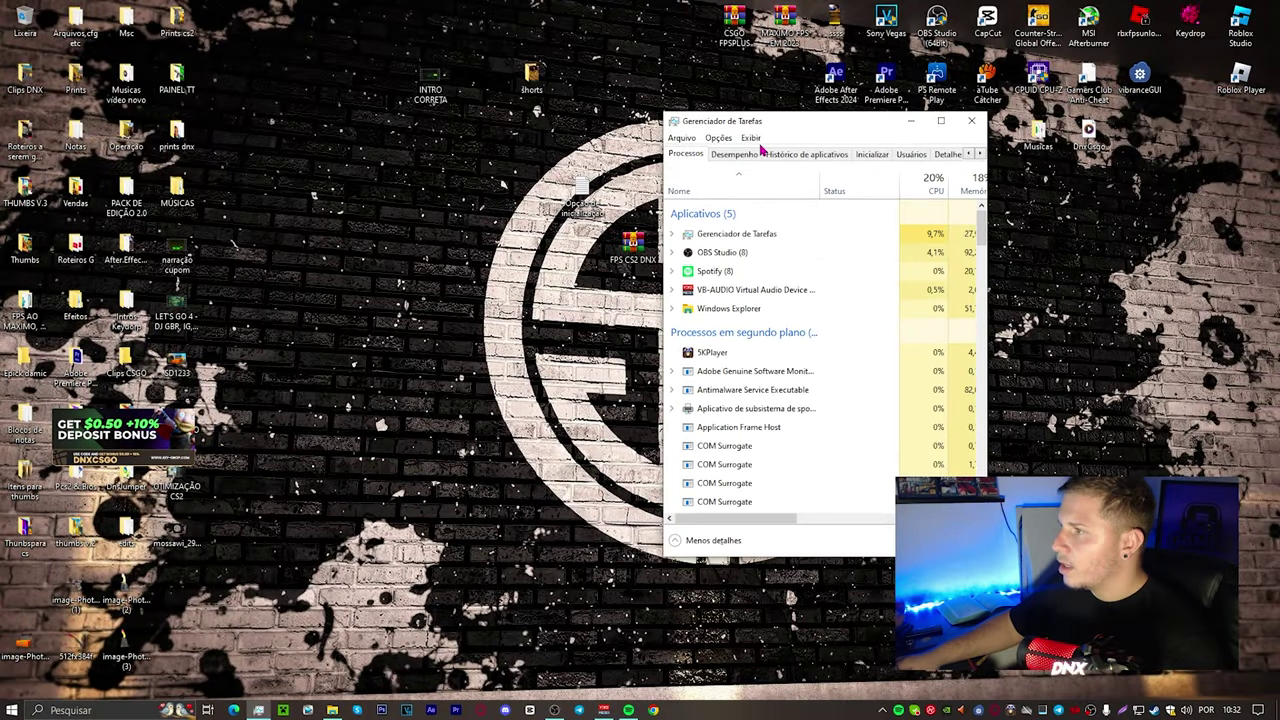
left_click(750, 153)
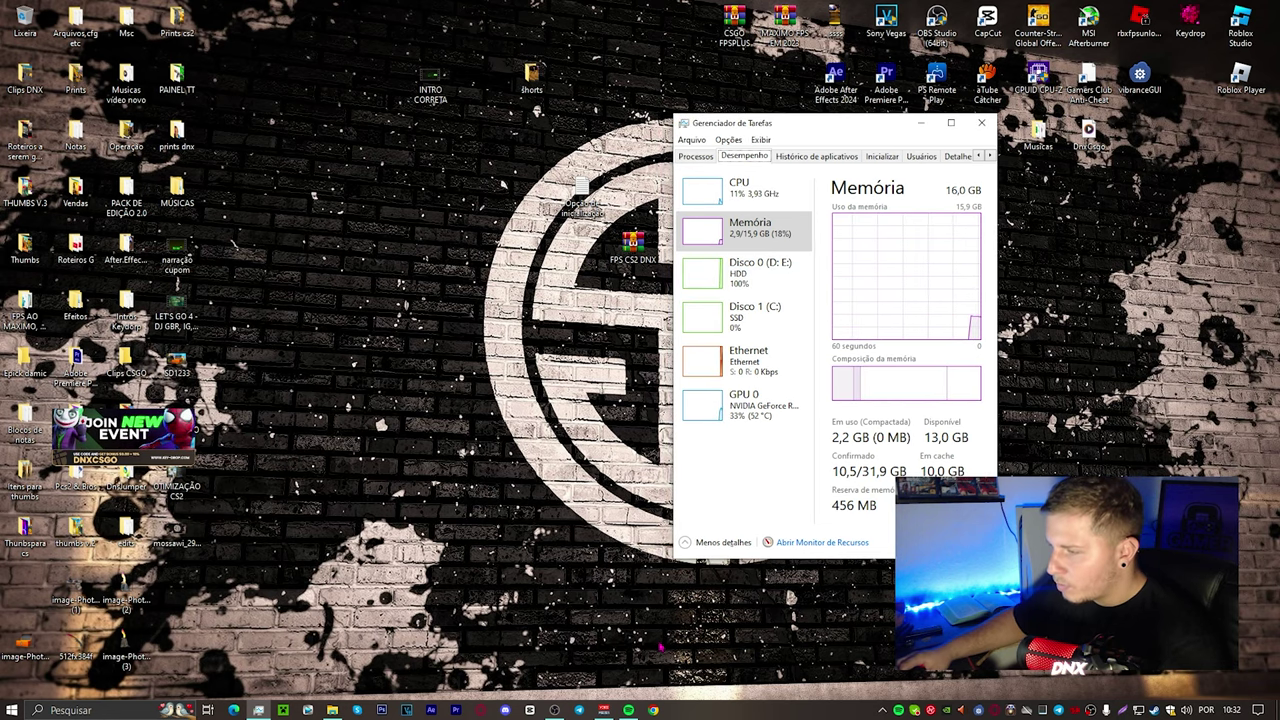
left_click_drag(711, 129, 763, 162)
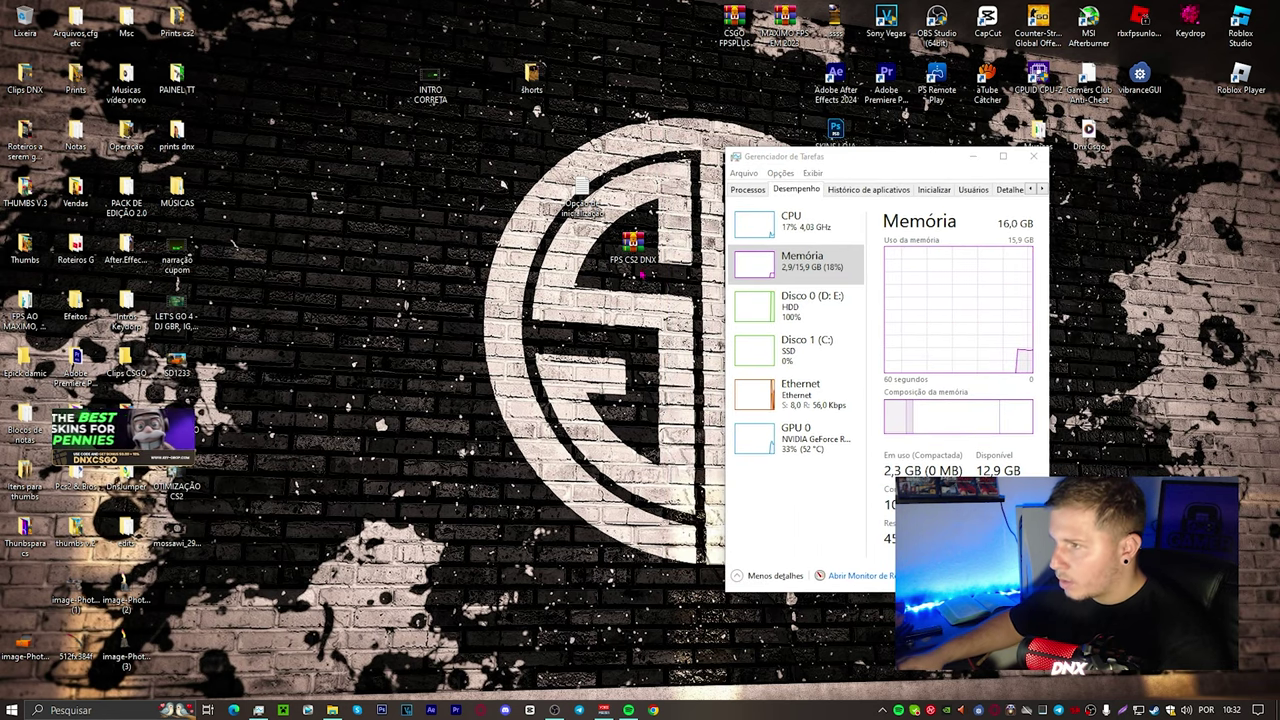
Run memreduct.exe again from the +fps\dnxfps\+FPS folder of FPS CS2 DNX.rar, clean the memory and close Mem Reduct
double_click(633, 245)
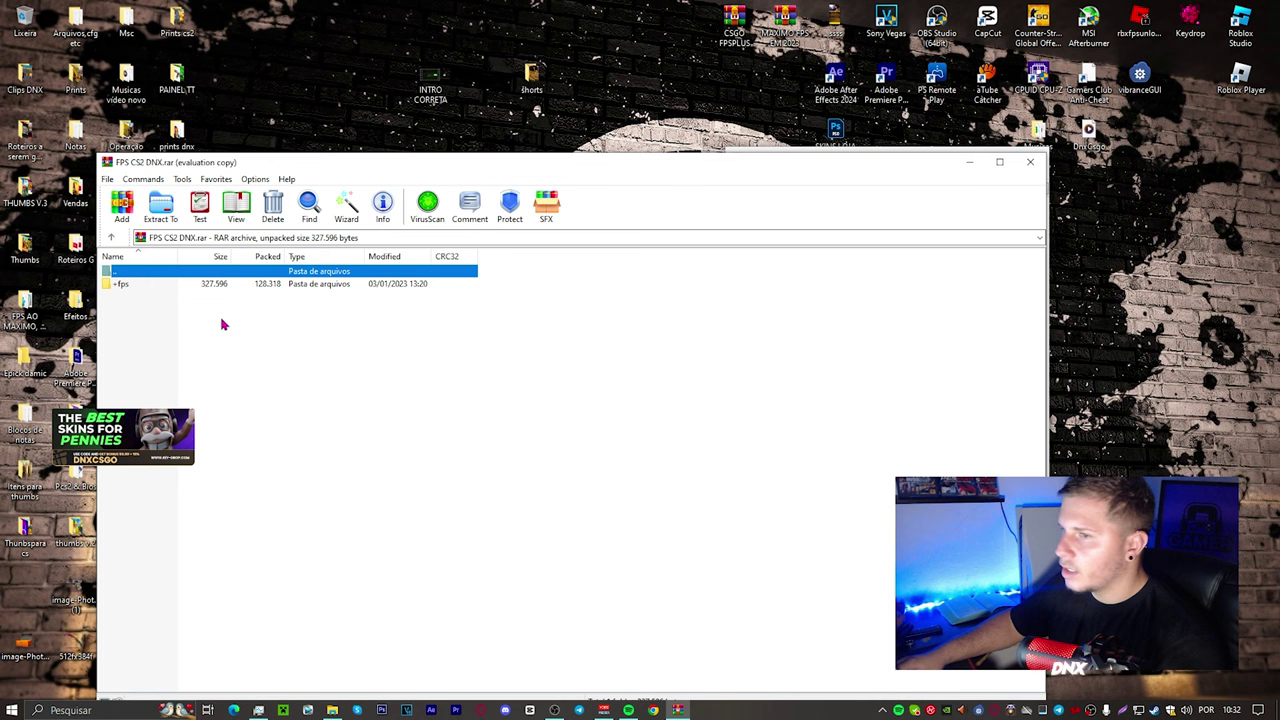
double_click(171, 286)
double_click(84, 289)
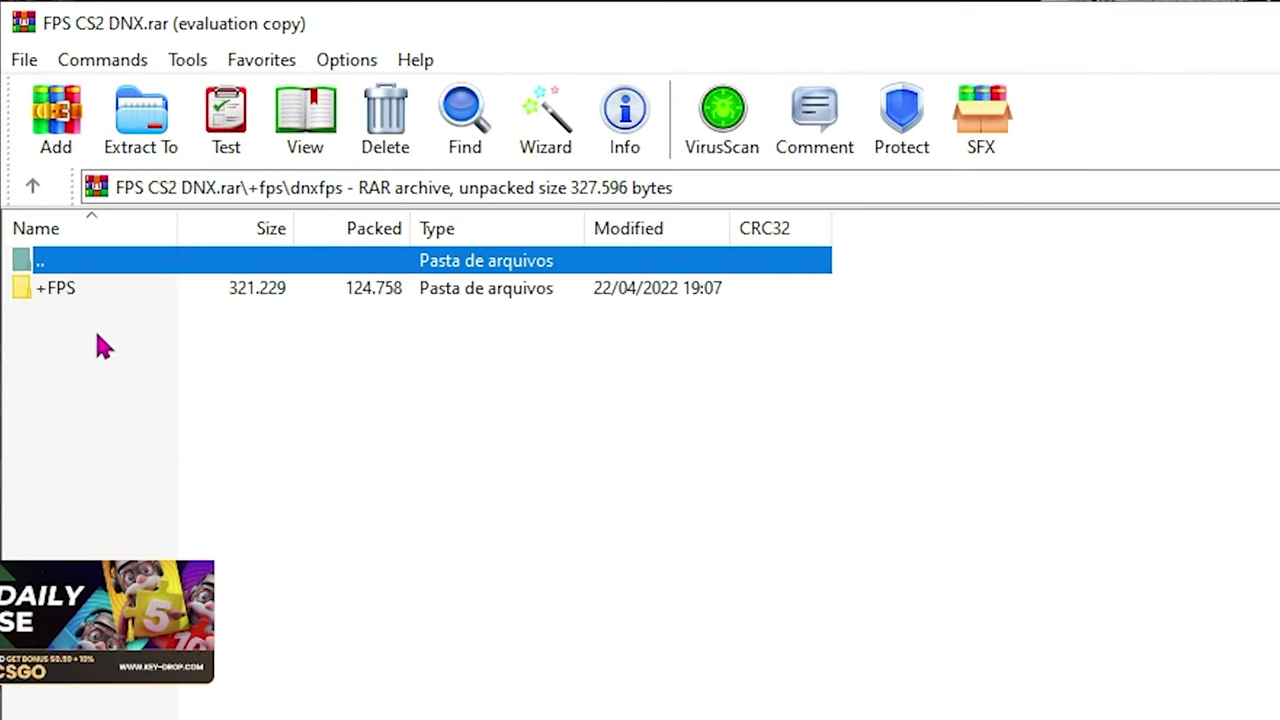
double_click(86, 289)
double_click(100, 458)
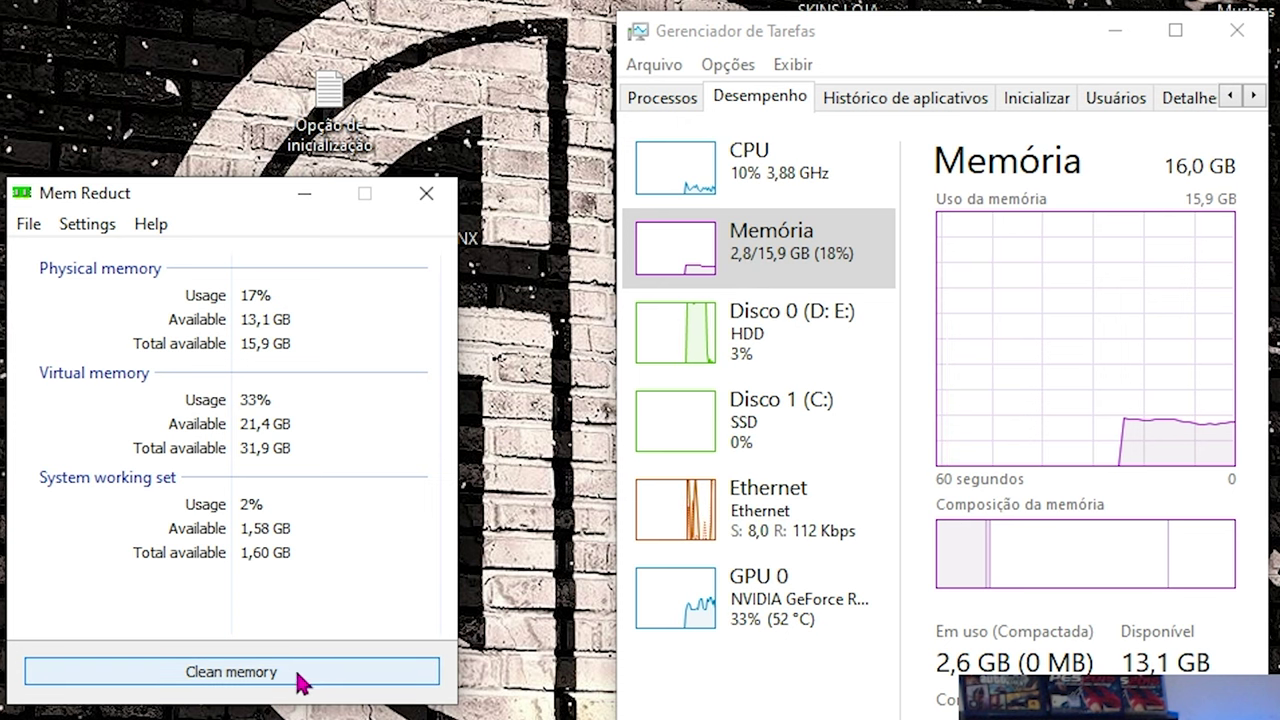
left_click(231, 671)
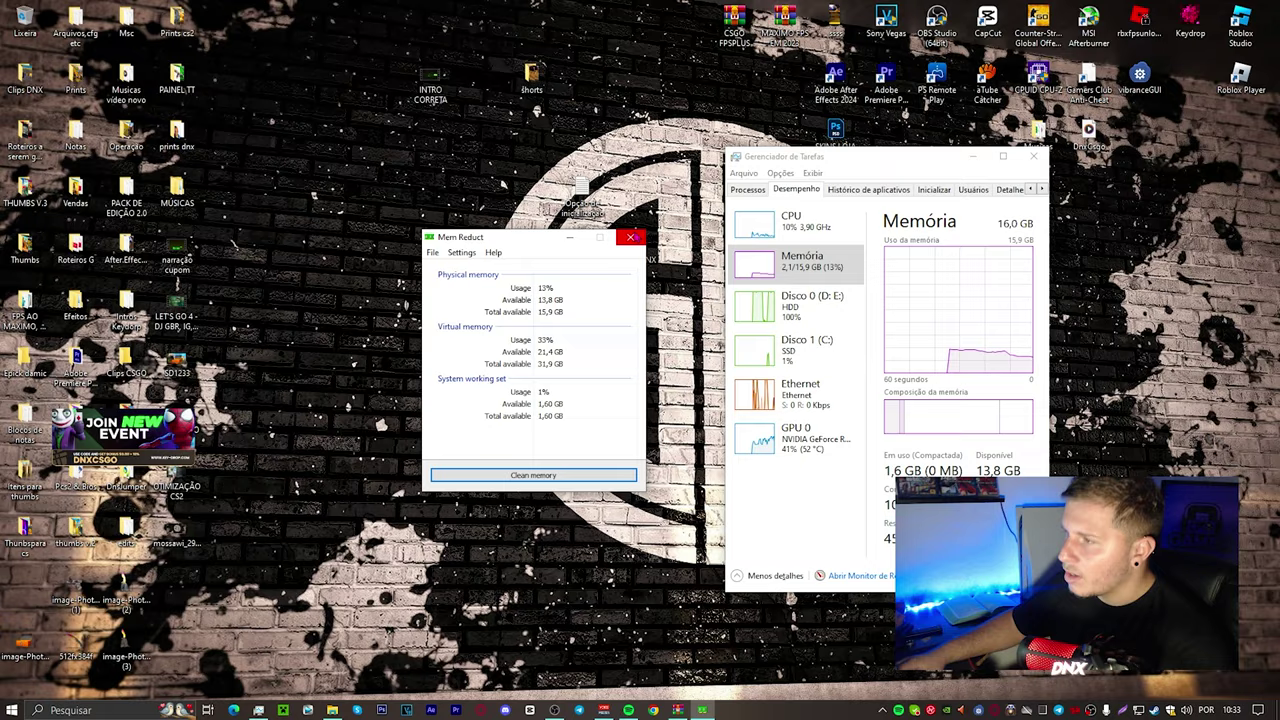
left_click(631, 238)
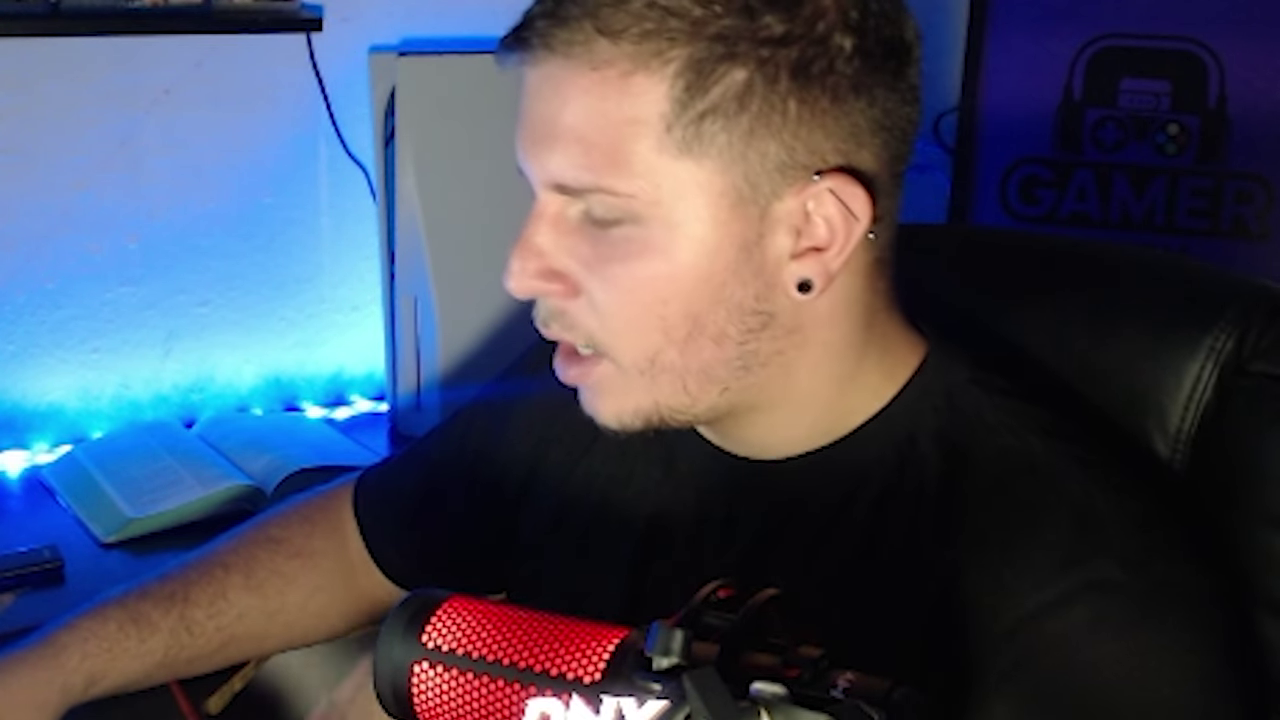